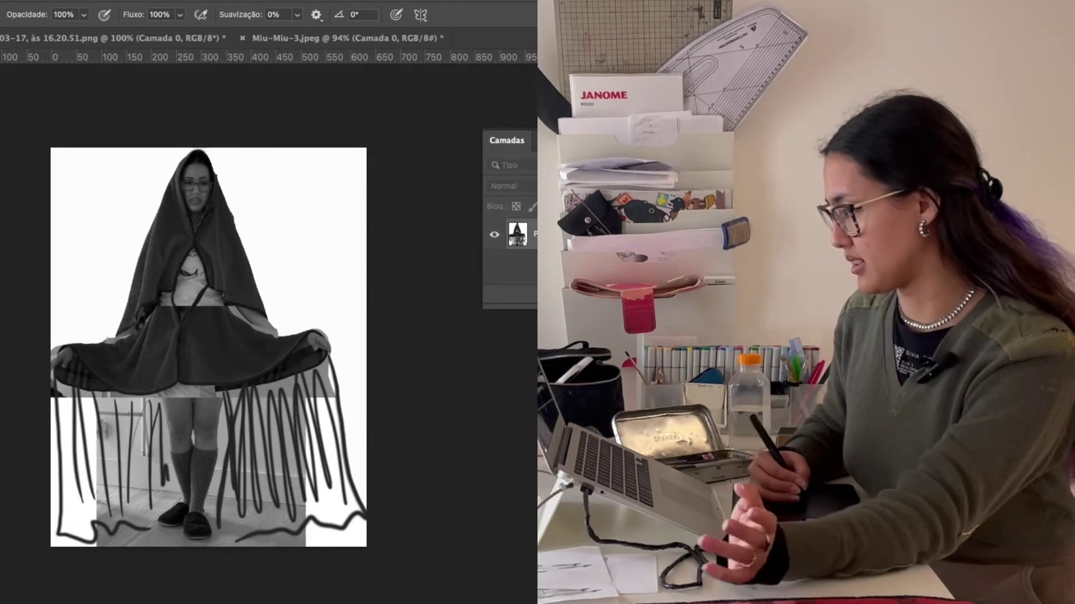
- Switch to the open leg trousers screenshot document
click(8, 45)
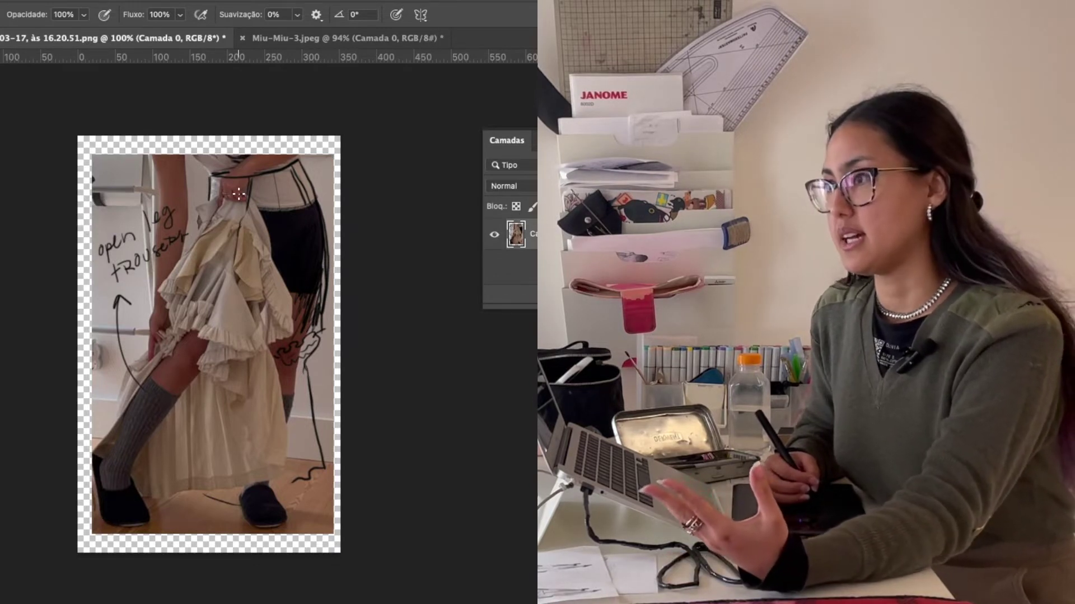
mouse_move(171, 597)
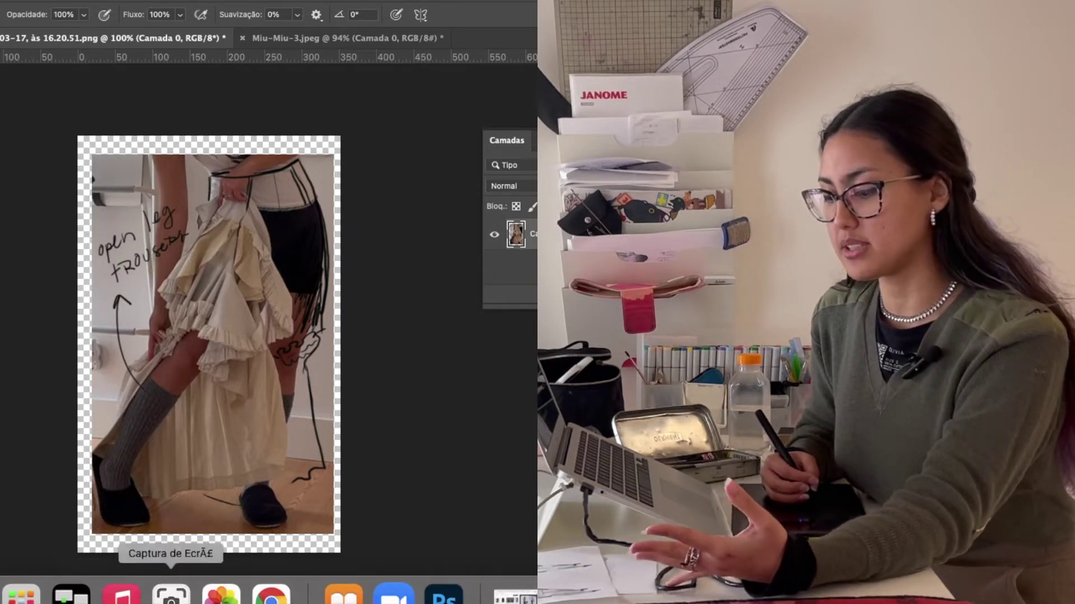
- Crop the trousers photo outward to add a wide transparent strip on its left
key(c)
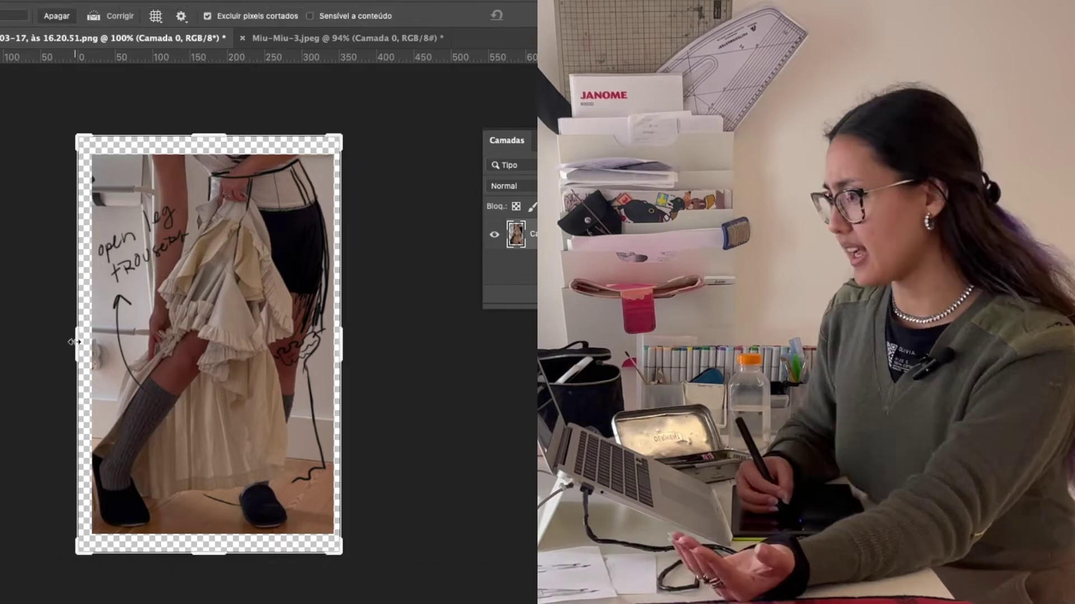
drag(78, 344, 2, 344)
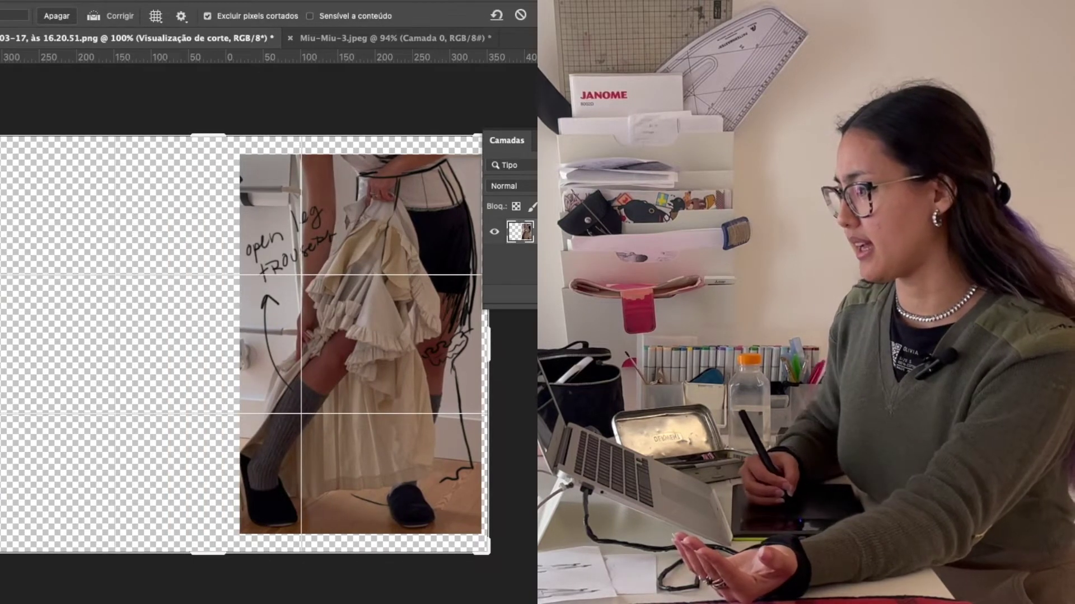
key(Return)
key(v)
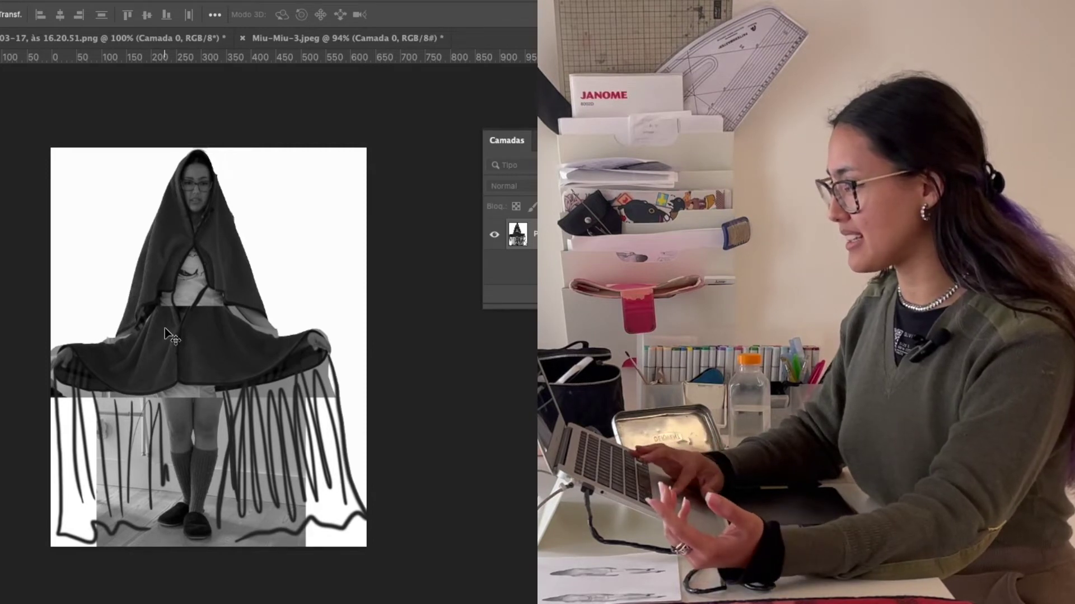
- Show the extended trousers photo and scroll to view its new transparent area
click(90, 30)
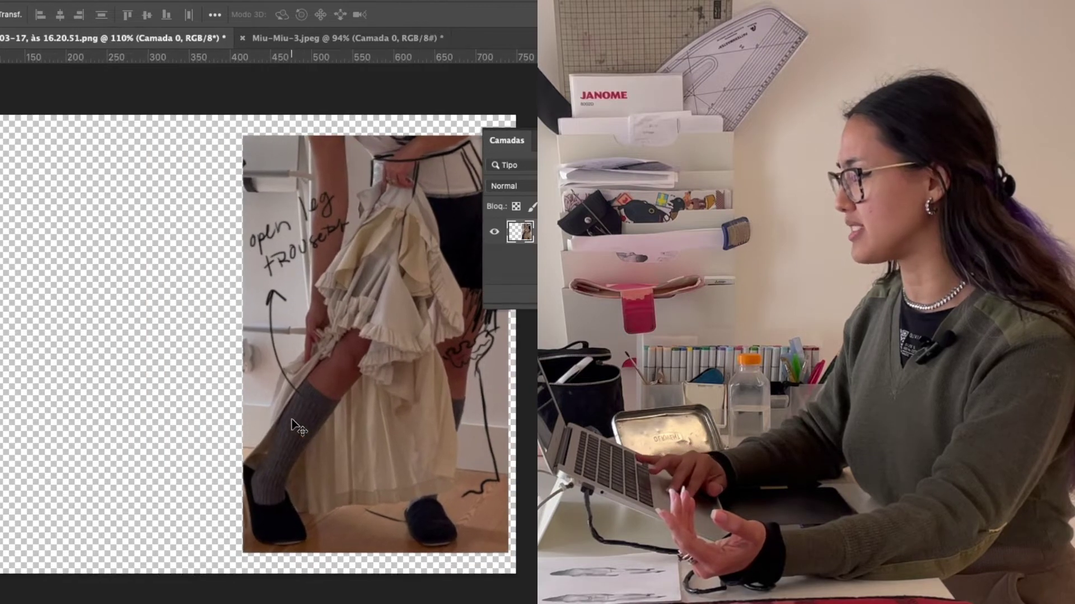
scroll(296, 428, right, 4)
scroll(295, 428, up, 1)
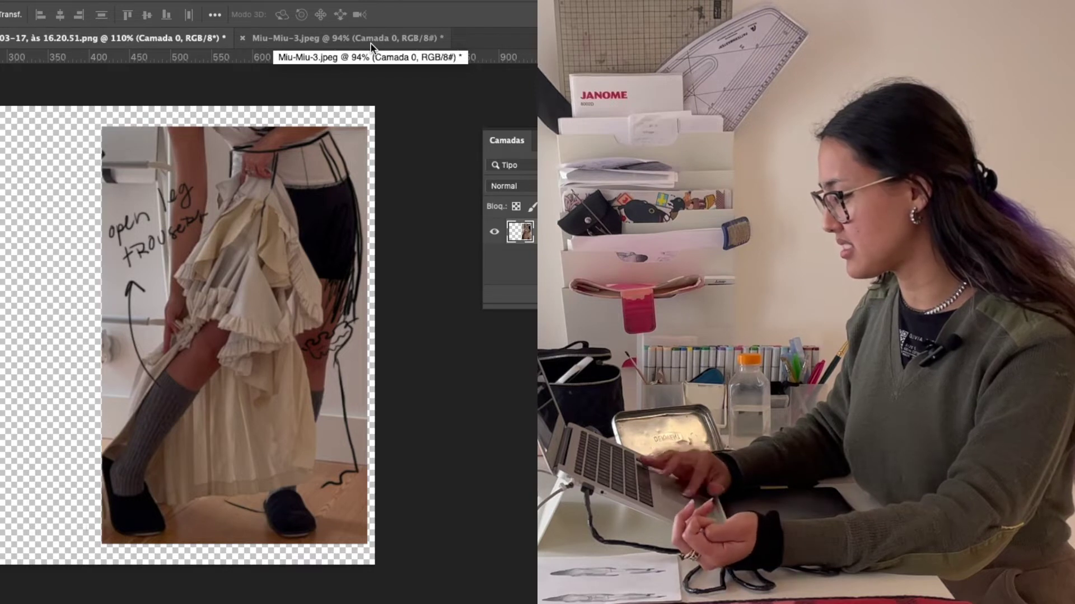
- Scroll the Miu-Miu-3.jpeg runway photo view to the left
scroll(213, 334, left, 3)
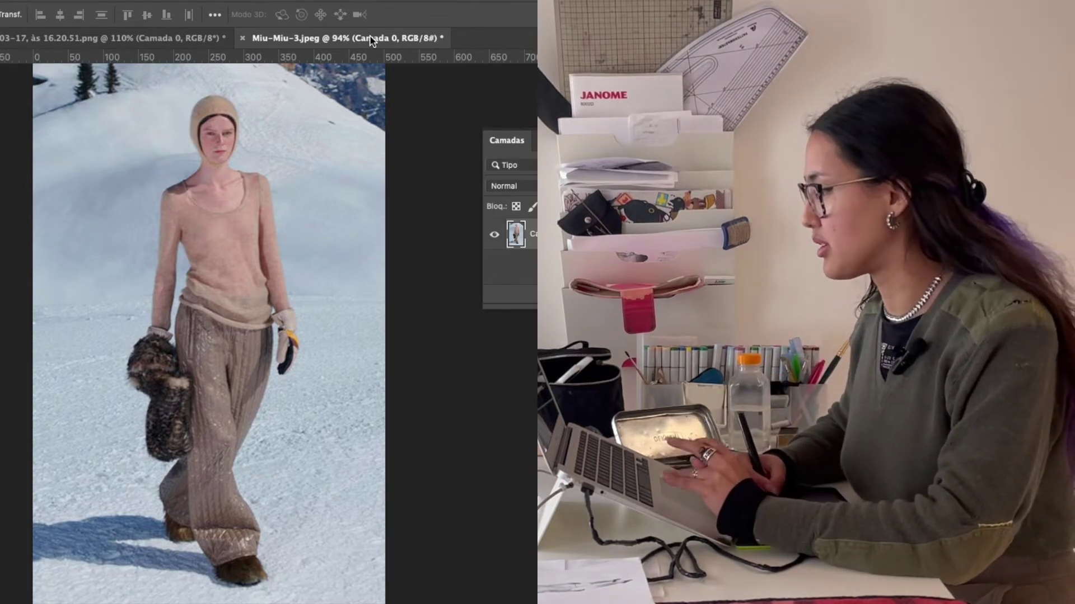
- Apply a Black & White conversion with Reds at 45% and Yellows at 150%
key(super+alt+shift+b)
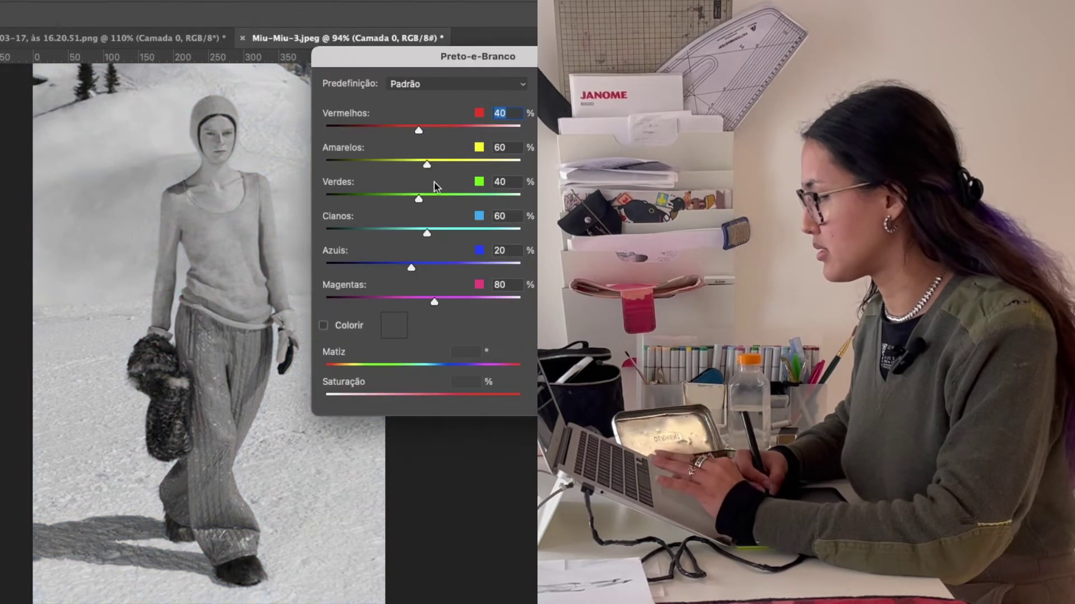
mouse_move(421, 130)
mouse_down()
mouse_move(493, 133)
mouse_move(438, 131)
mouse_up()
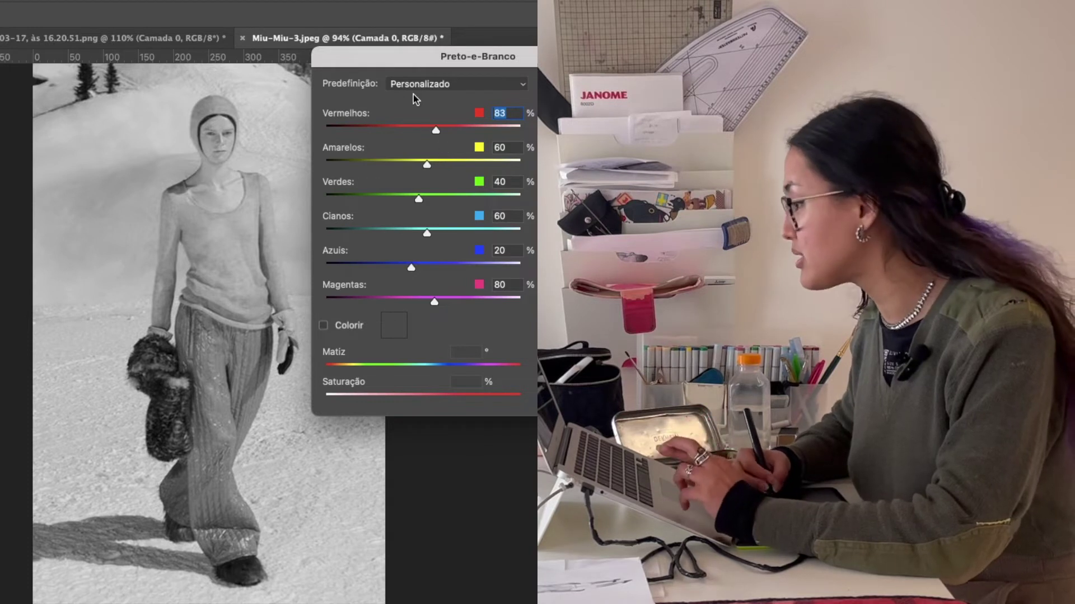
drag(437, 130, 488, 167)
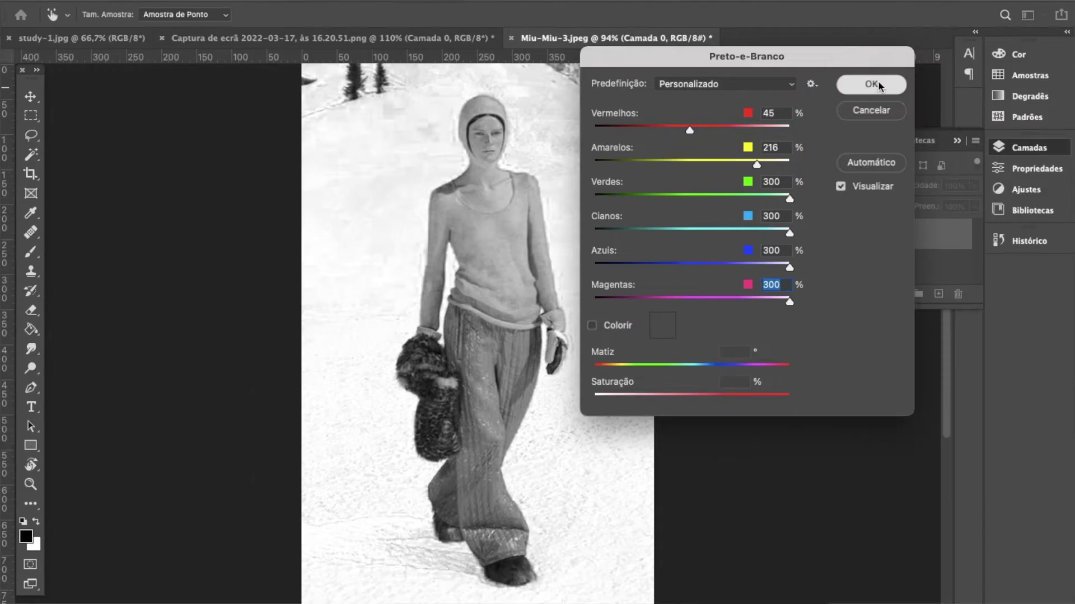
- Confirm the black-and-white conversion and add a new empty layer for outlining
click(882, 81)
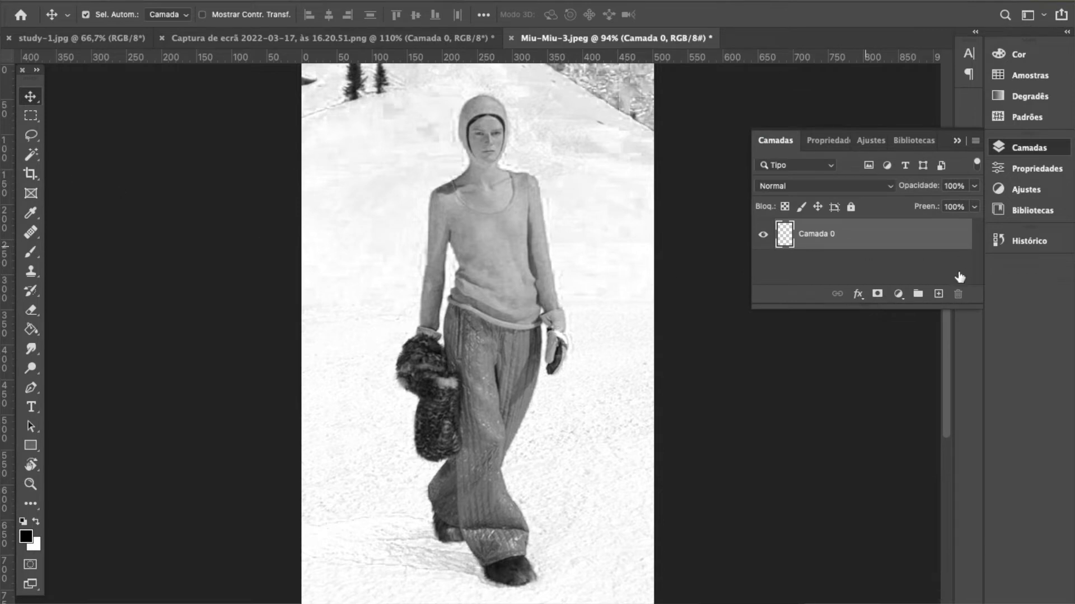
click(939, 294)
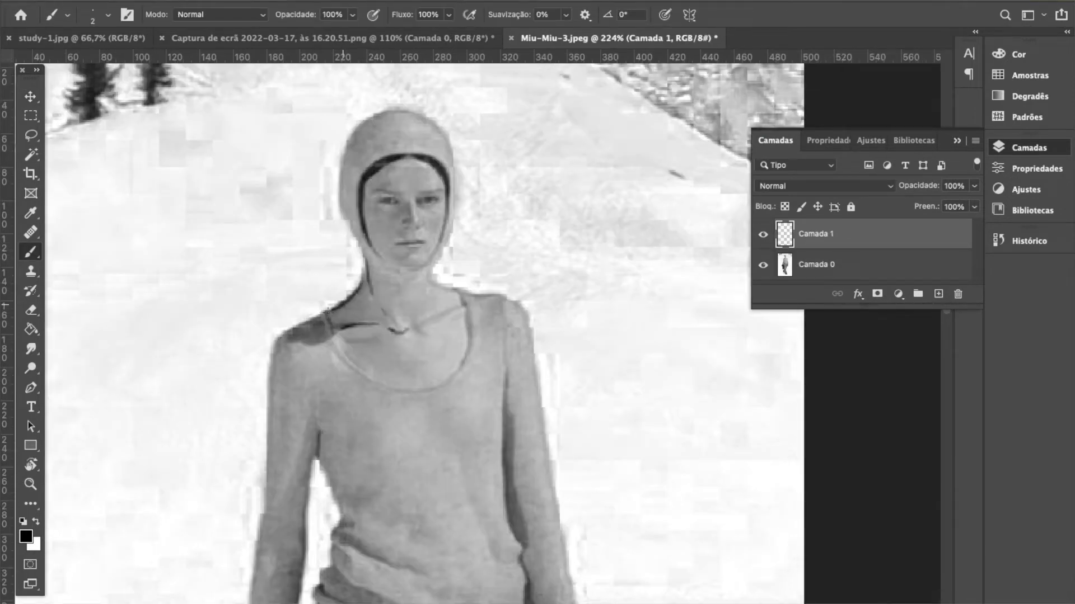
scroll(263, 419, down, 5)
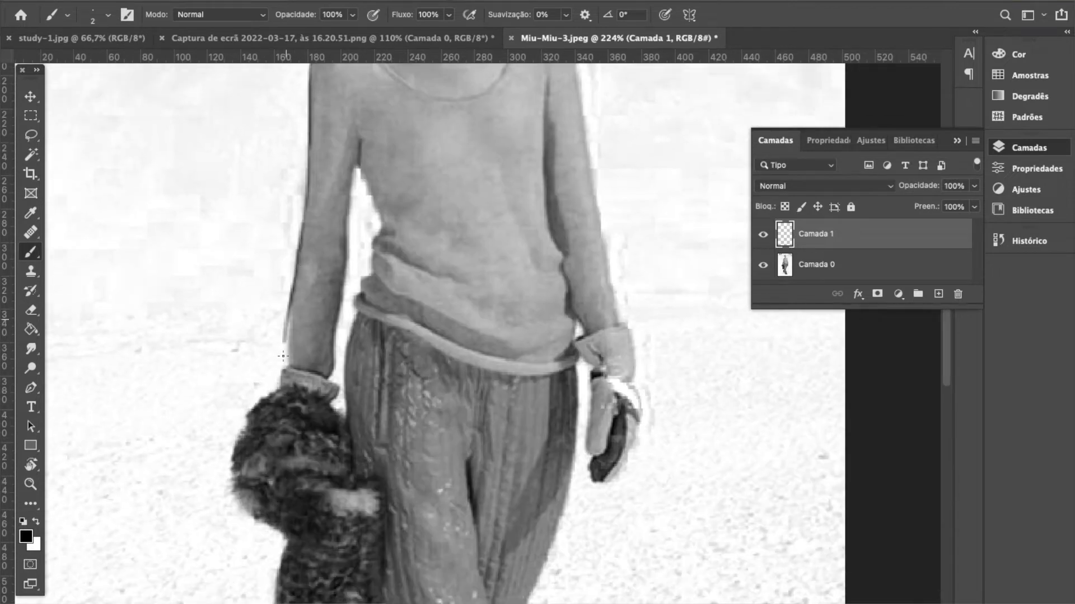
scroll(344, 463, down, 3)
key(ctrl+minus)
- Lasso the fur bag and delete it from the Camada 0 photo layer
key(l)
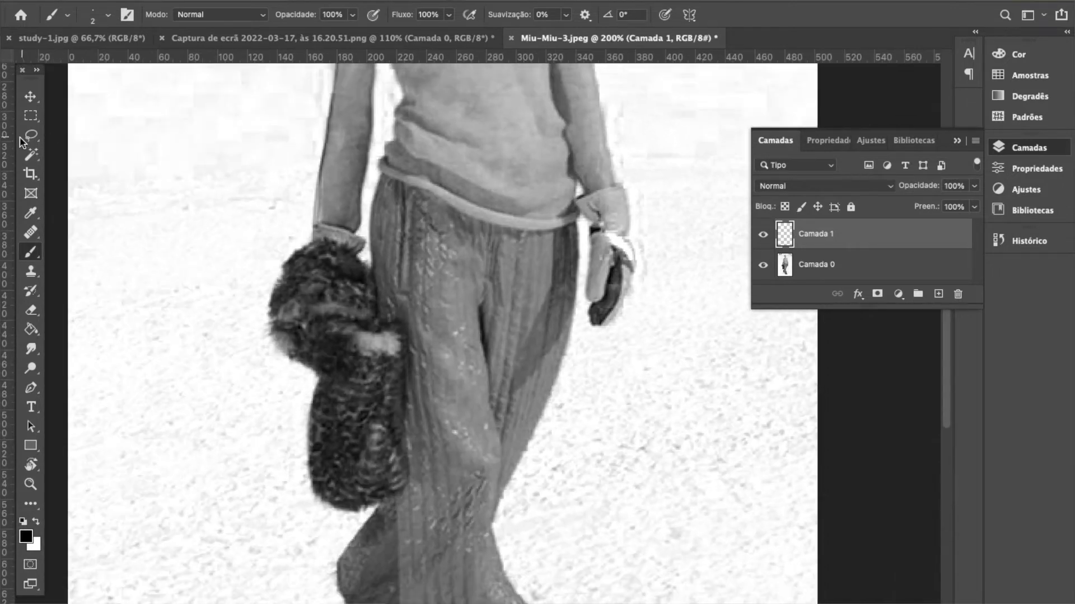
mouse_move(362, 250)
mouse_down()
mouse_move(335, 226)
mouse_move(286, 412)
mouse_move(383, 224)
mouse_up()
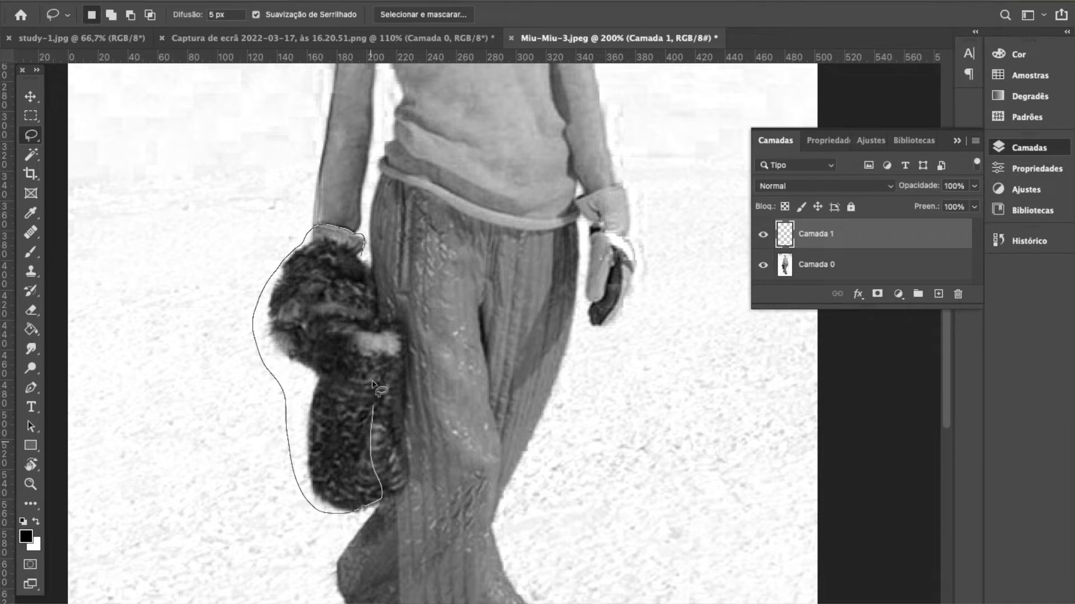
click(871, 264)
key(BackSpace)
key(super+d)
- Brush lines down the arm's edge and the strap over the removed bag
scroll(336, 252, up, 2)
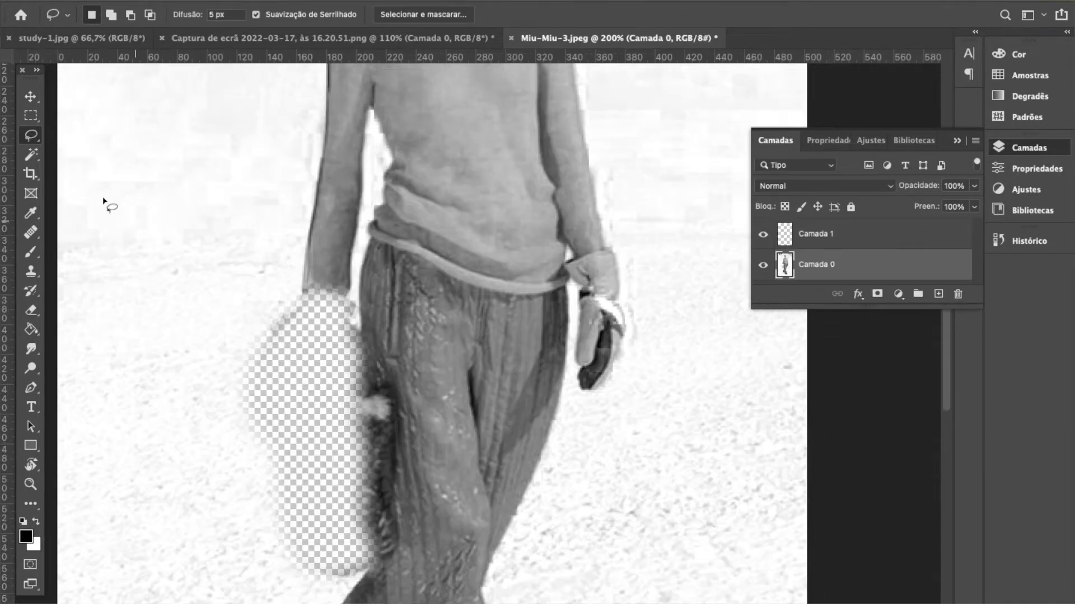
click(30, 252)
drag(306, 283, 318, 346)
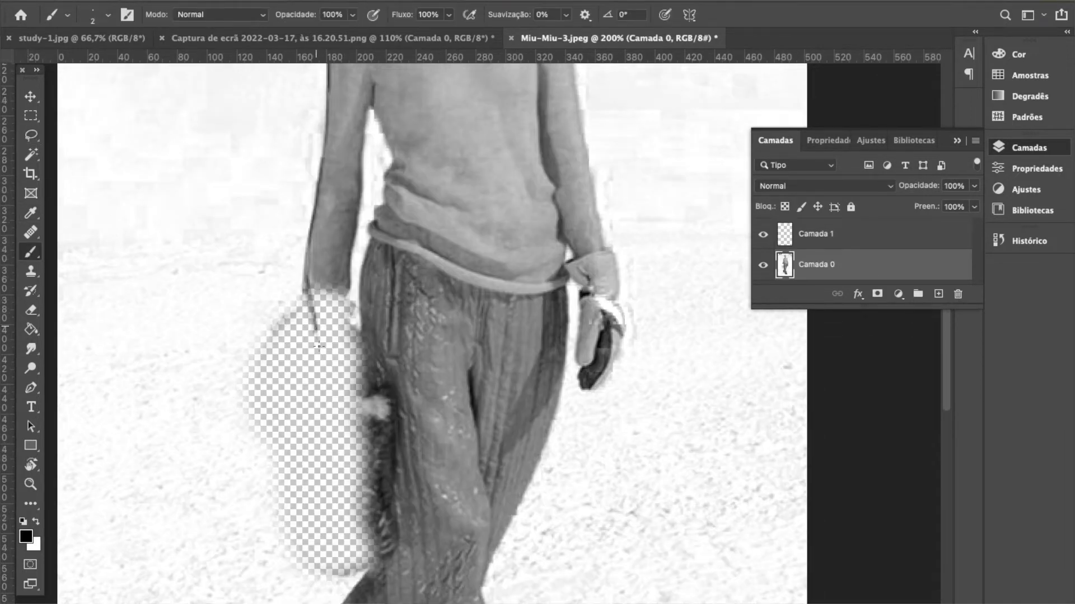
mouse_move(347, 266)
mouse_down()
mouse_move(347, 302)
mouse_move(330, 300)
mouse_move(349, 303)
mouse_move(347, 340)
mouse_up()
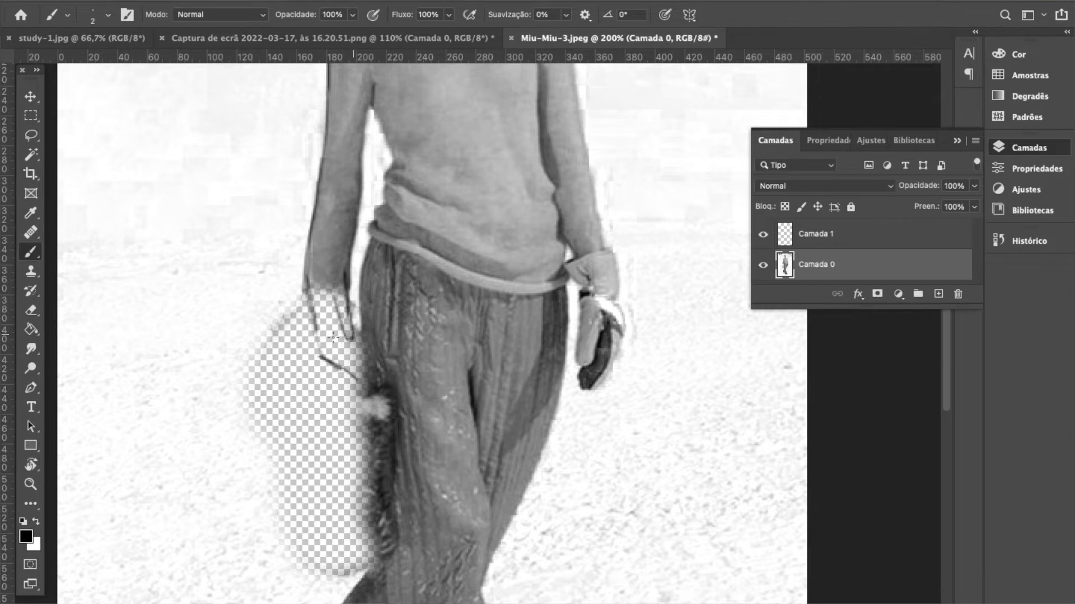
scroll(492, 395, up, 2)
scroll(492, 395, right, 2)
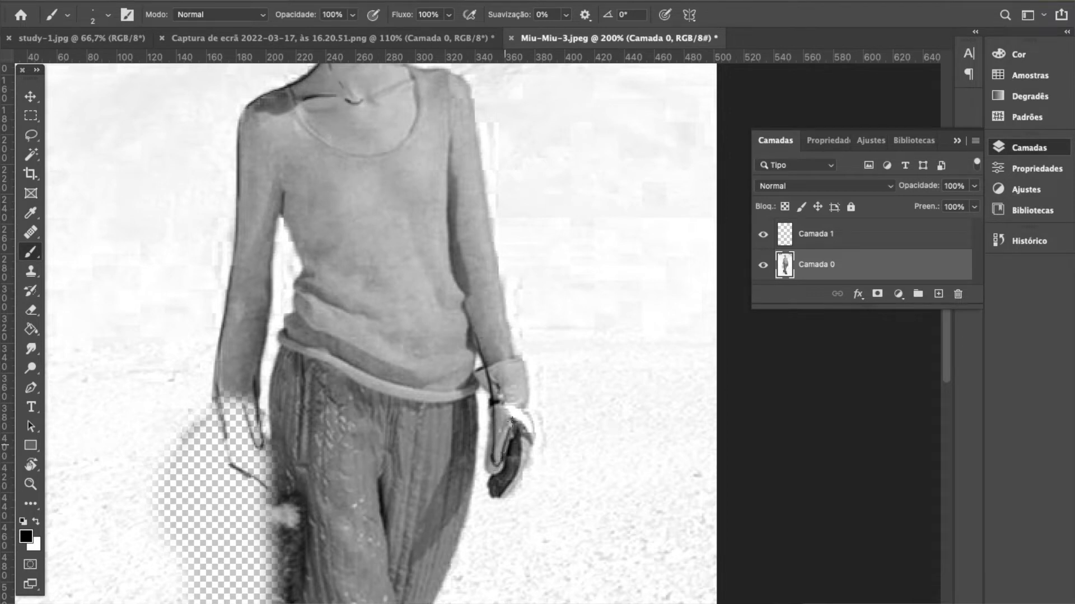
- Trace the arm, neck, shoulder and torso outlines on the sketch layer
mouse_move(506, 295)
mouse_down()
mouse_move(504, 338)
mouse_move(531, 437)
mouse_move(497, 500)
mouse_up()
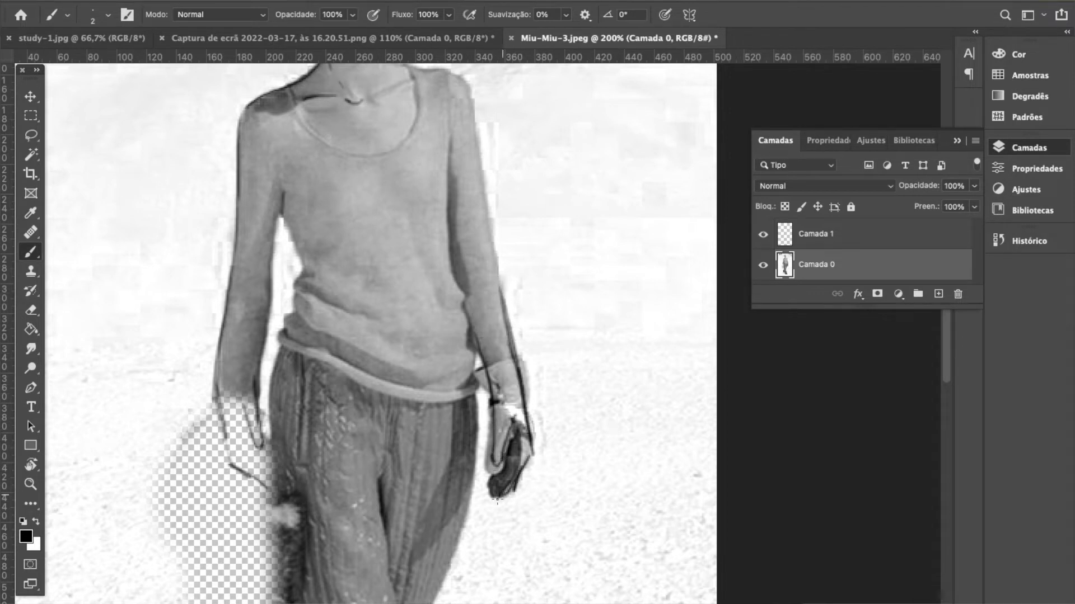
scroll(491, 516, up, 3)
drag(305, 364, 270, 482)
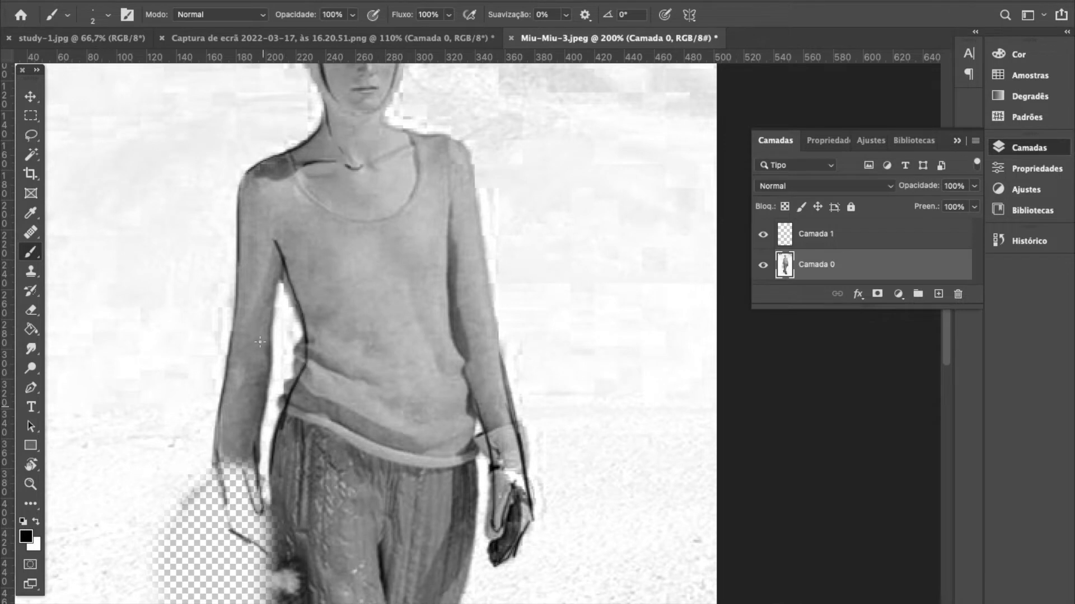
mouse_move(274, 242)
mouse_down()
mouse_move(280, 314)
mouse_move(261, 408)
mouse_up()
drag(267, 338, 253, 443)
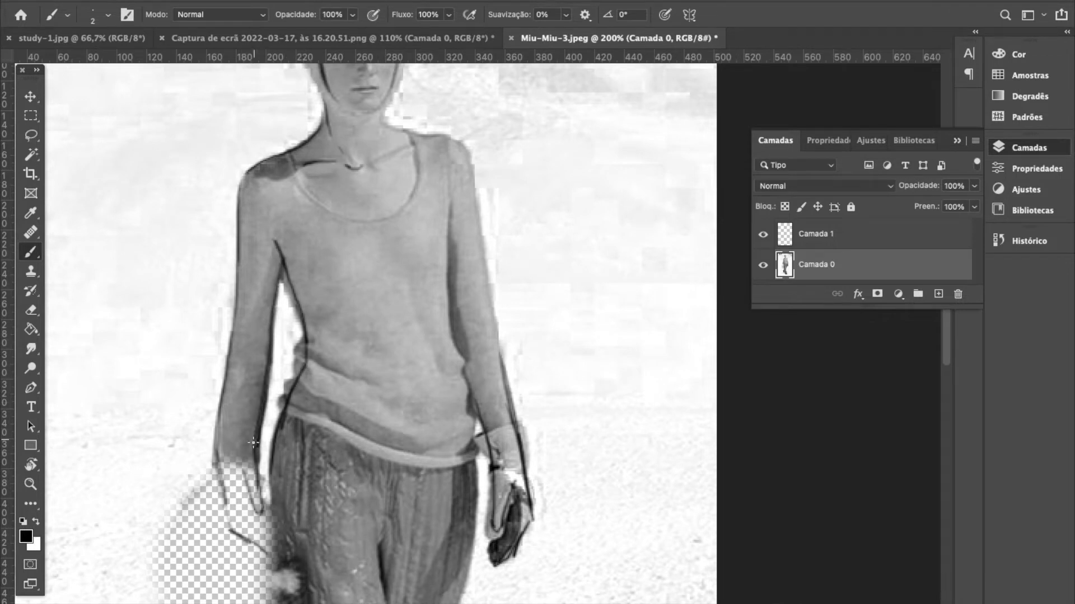
mouse_move(385, 119)
mouse_down()
mouse_move(442, 138)
mouse_move(475, 171)
mouse_move(493, 358)
mouse_up()
drag(448, 257, 451, 302)
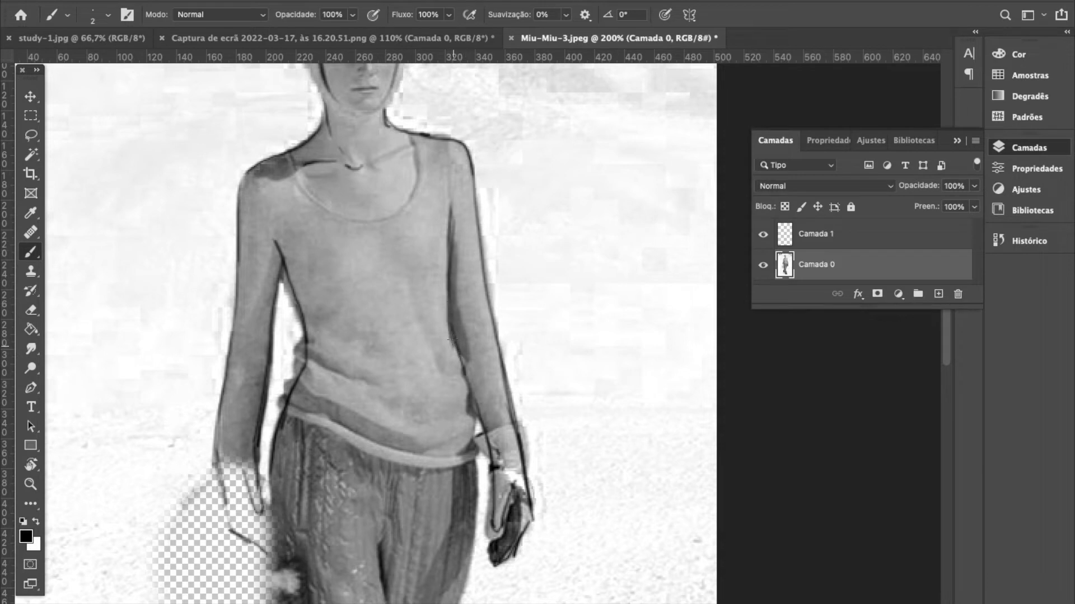
mouse_move(452, 340)
mouse_down()
mouse_move(473, 410)
mouse_move(482, 516)
mouse_up()
scroll(476, 515, down, 5)
drag(471, 314, 423, 456)
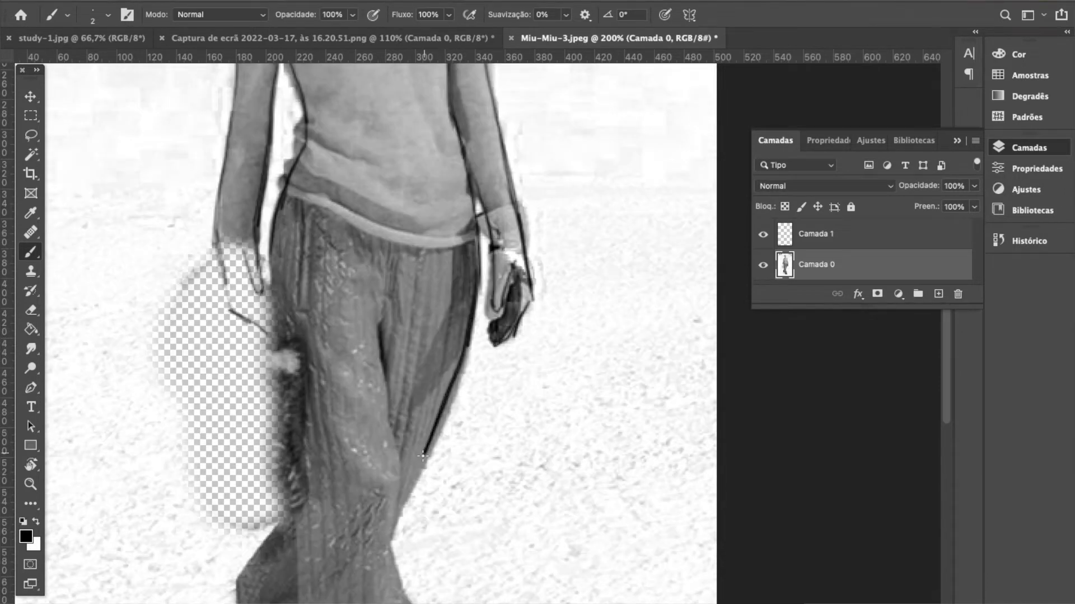
scroll(444, 442, down, 2)
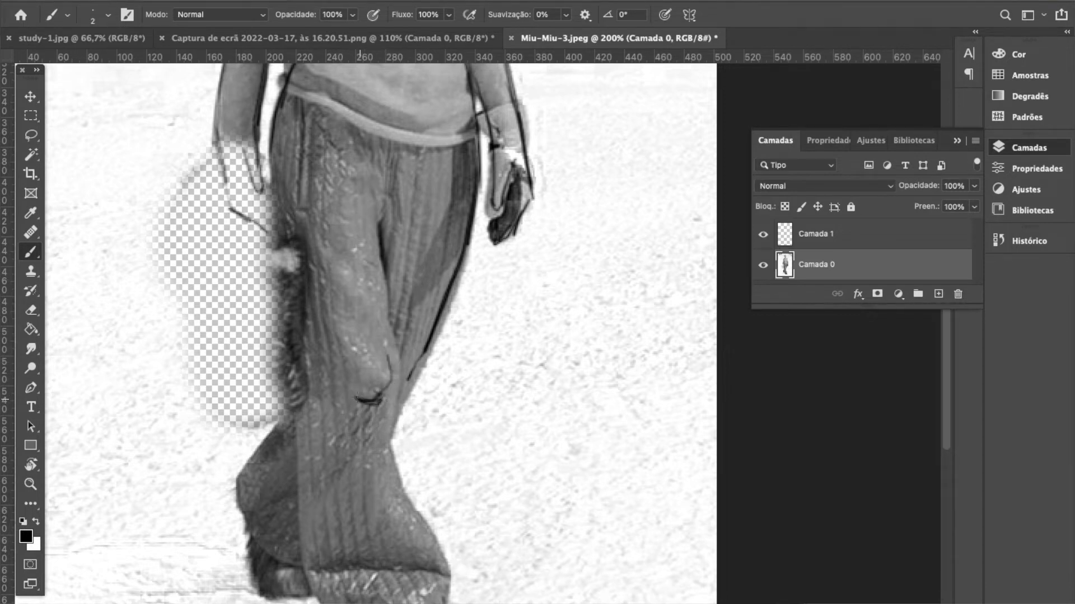
- Paint over the white patch, then trace the left trouser leg and shoe bottom
drag(279, 191, 304, 323)
drag(292, 245, 328, 380)
scroll(314, 223, down, 5)
shift+click(312, 129)
mouse_move(313, 195)
mouse_down()
mouse_move(322, 286)
mouse_move(348, 361)
mouse_up()
mouse_move(311, 224)
mouse_down()
mouse_move(368, 421)
mouse_move(363, 409)
mouse_move(406, 462)
mouse_move(417, 427)
mouse_move(392, 334)
mouse_move(348, 420)
mouse_up()
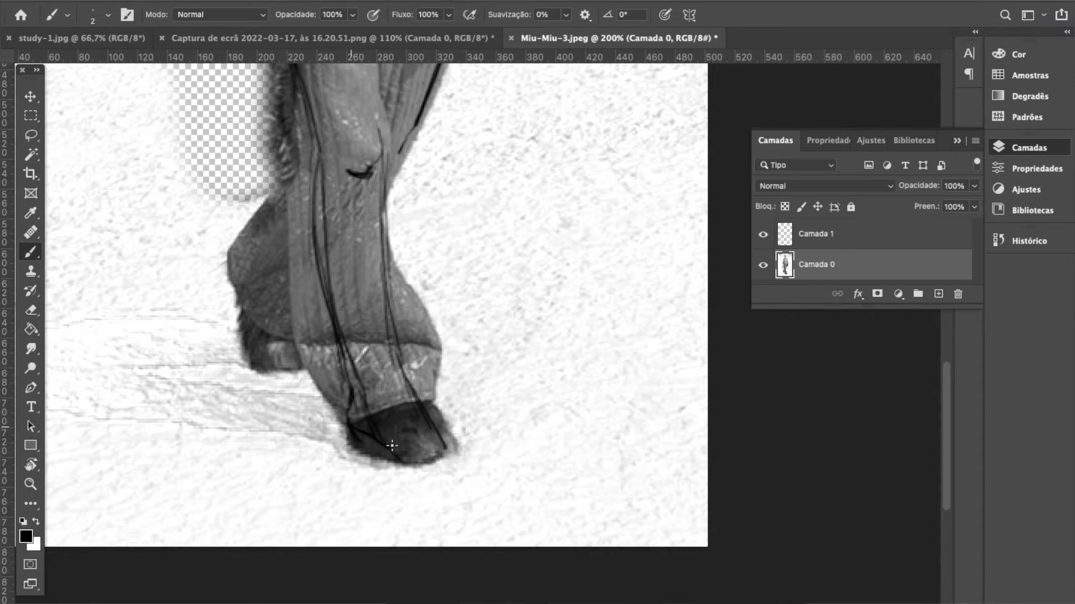
shift+click(416, 473)
drag(447, 451, 422, 461)
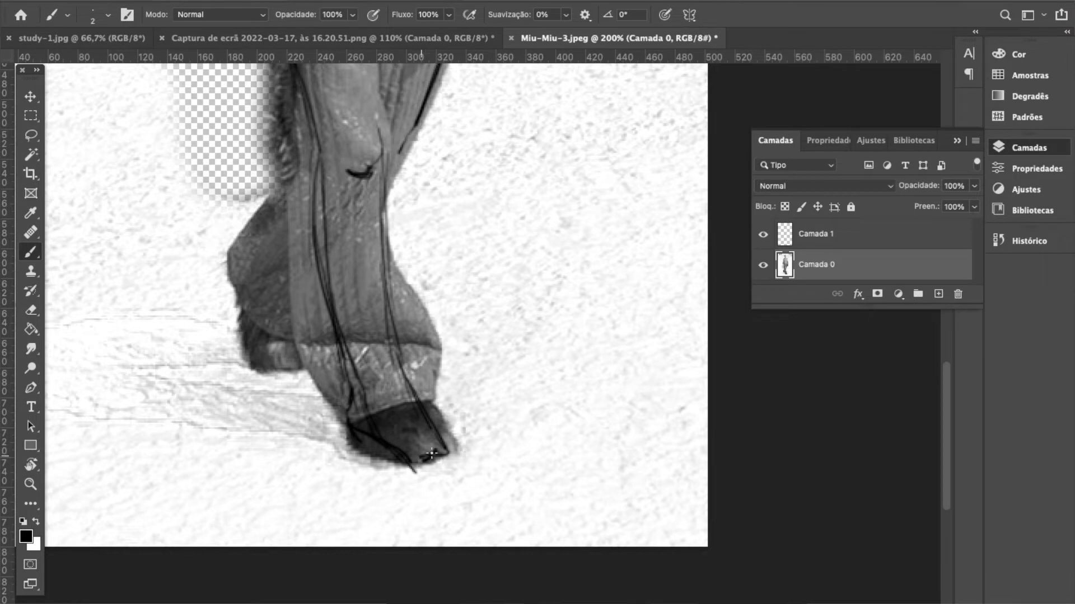
drag(396, 363, 439, 453)
drag(395, 375, 384, 317)
scroll(399, 288, up, 6)
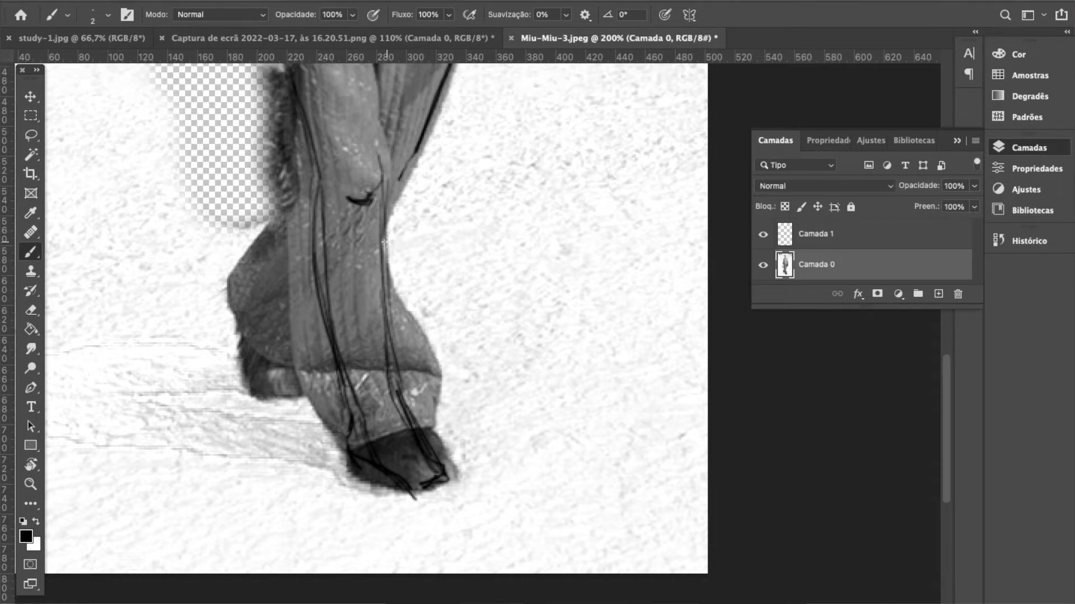
- Trace the trouser's left edge to the foot, a fold line, and a leg contour
drag(300, 413, 326, 356)
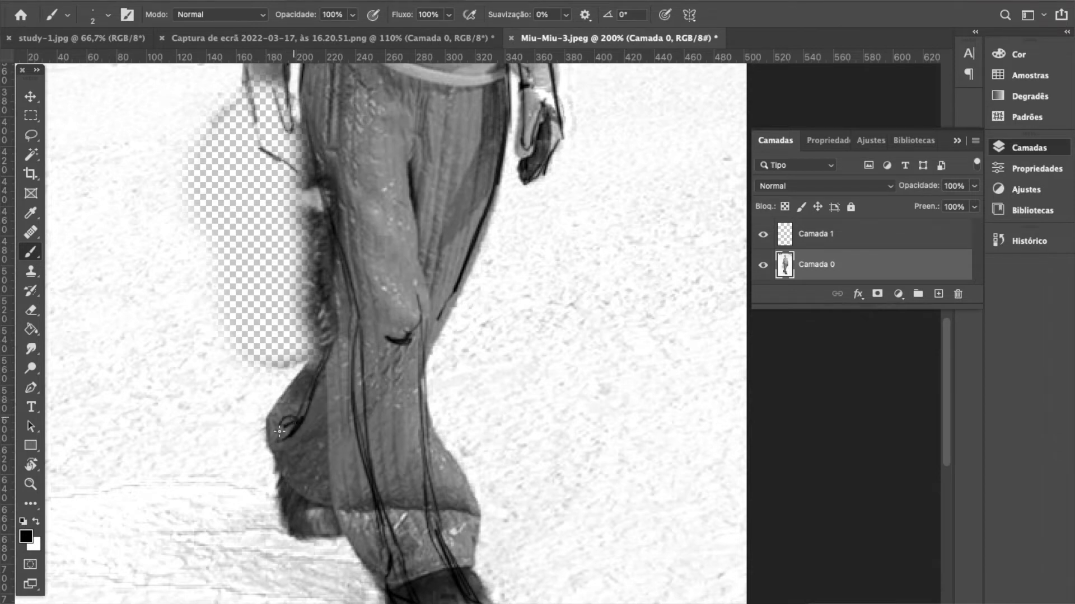
drag(274, 437, 298, 526)
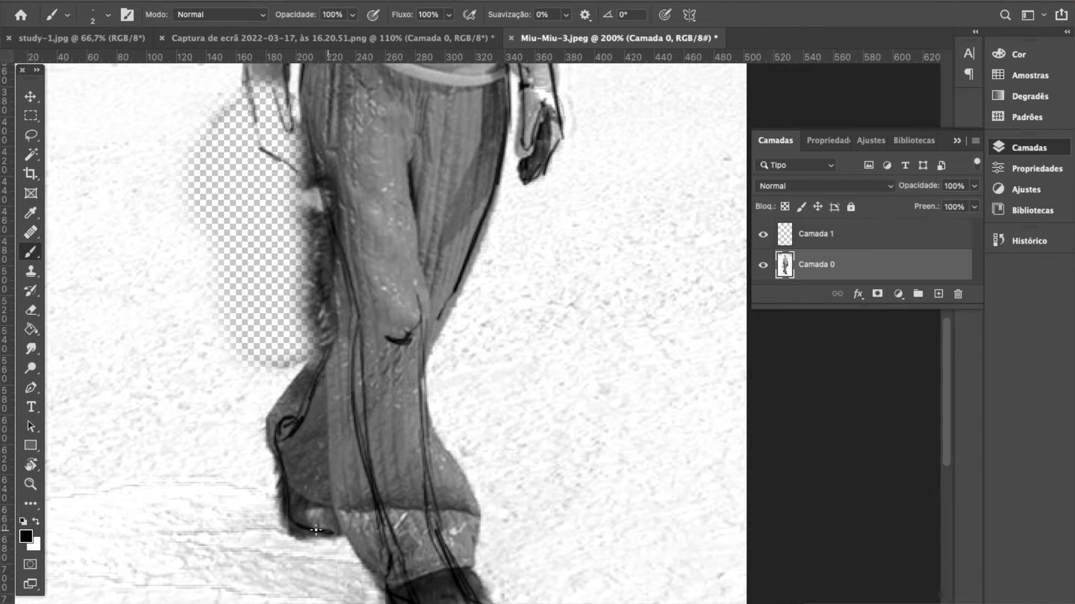
drag(329, 444, 326, 491)
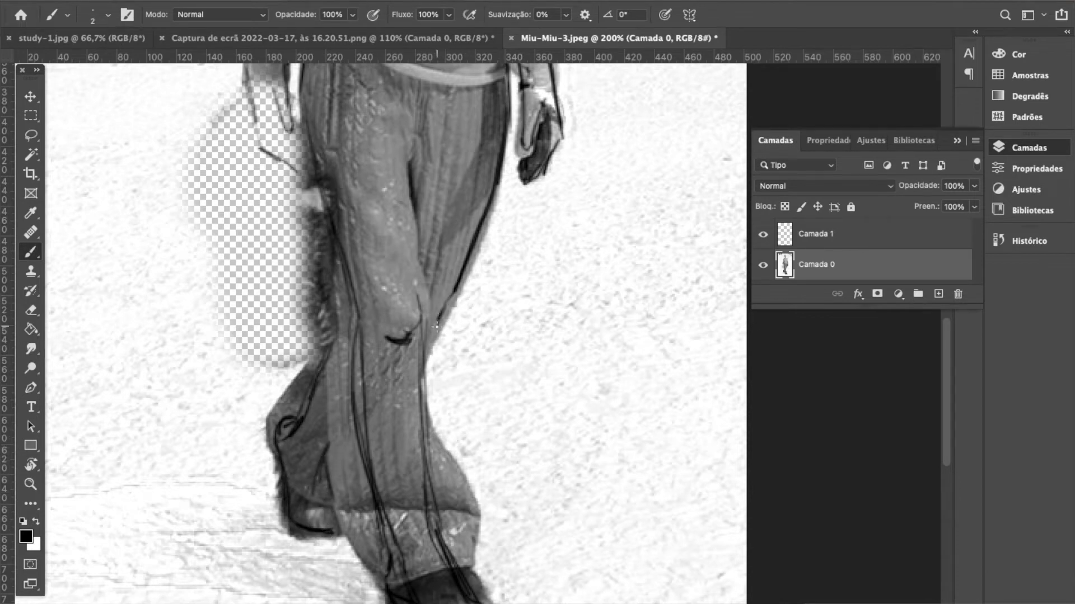
scroll(436, 328, up, 5)
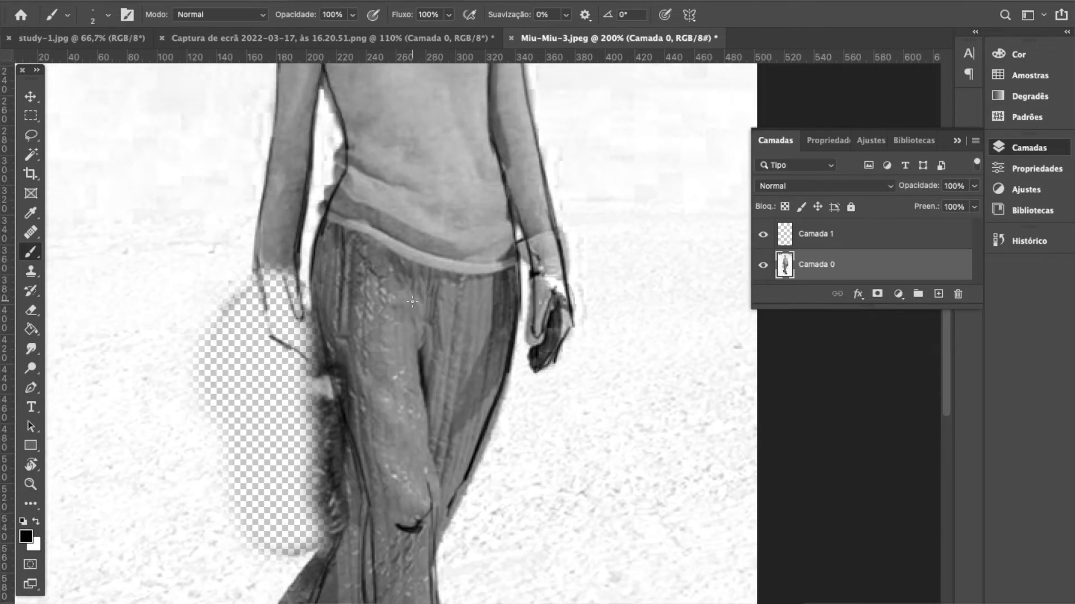
drag(404, 288, 426, 394)
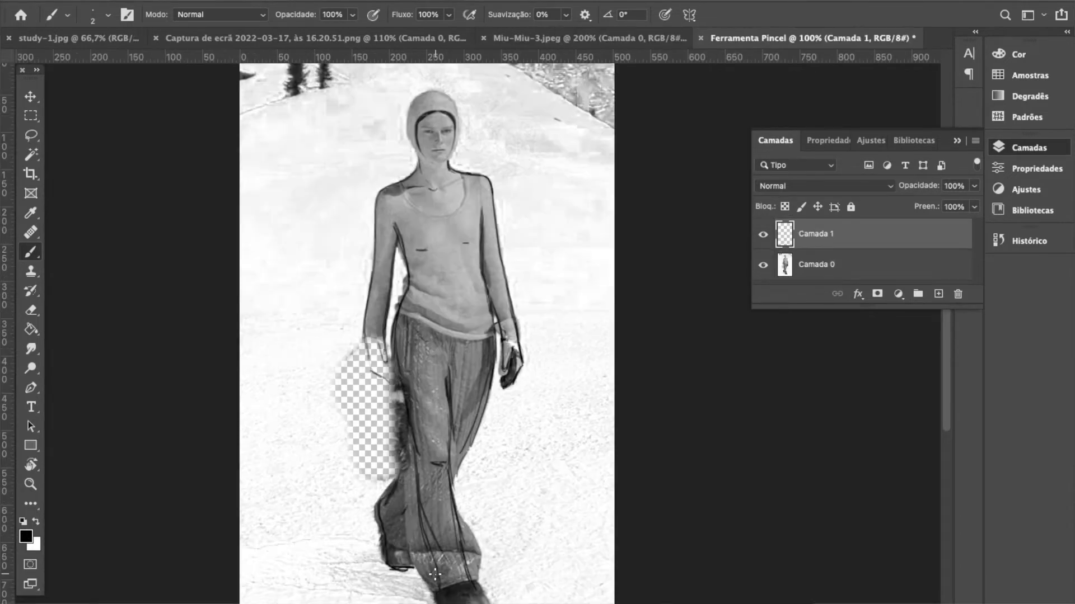
- Hide the photo layer and redraw the wrist, fingers and outer left arm
click(763, 264)
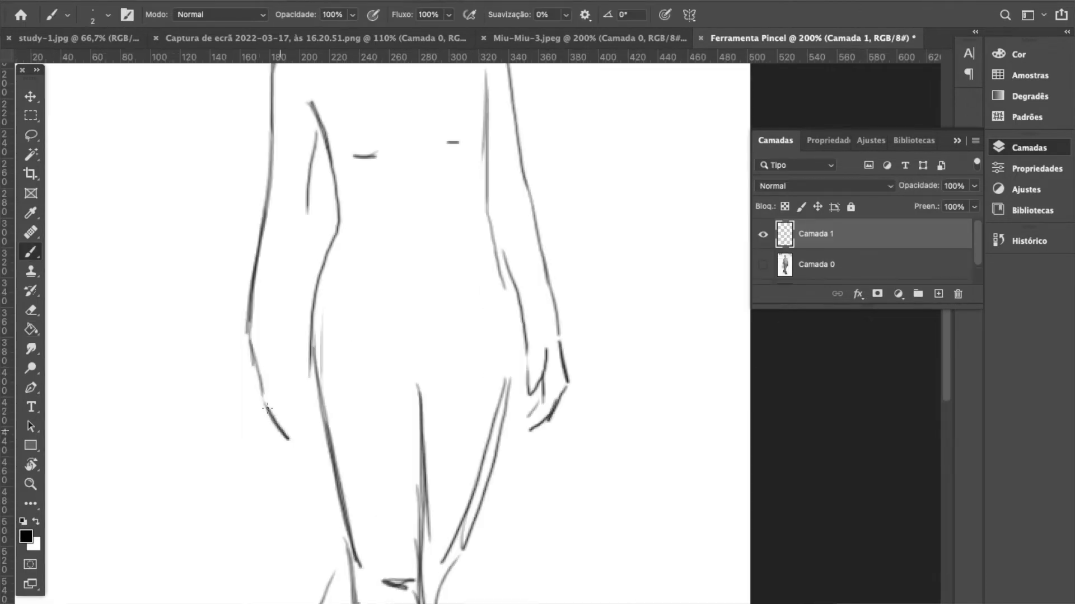
drag(267, 407, 288, 438)
drag(291, 425, 307, 433)
drag(281, 329, 296, 376)
drag(280, 332, 289, 363)
drag(305, 196, 274, 484)
scroll(323, 247, up, 10)
scroll(269, 384, down, 5)
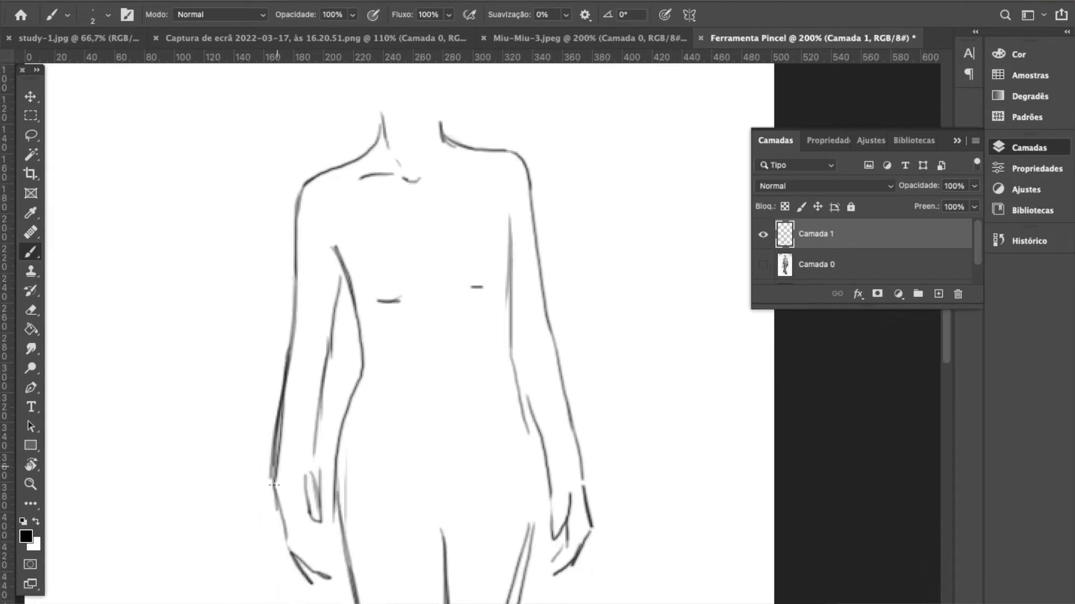
mouse_move(280, 407)
mouse_down()
mouse_move(282, 518)
mouse_move(334, 581)
mouse_up()
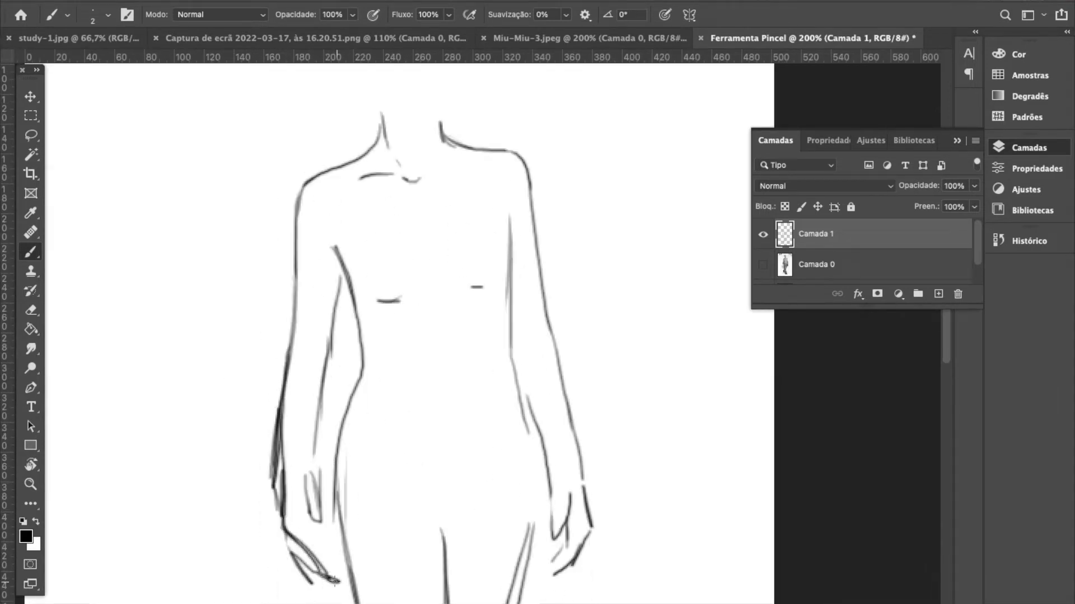
- Erase the doubled outer-arm strokes and reshape the lower inner-leg lines
click(30, 310)
drag(259, 396, 293, 571)
key(super+minus)
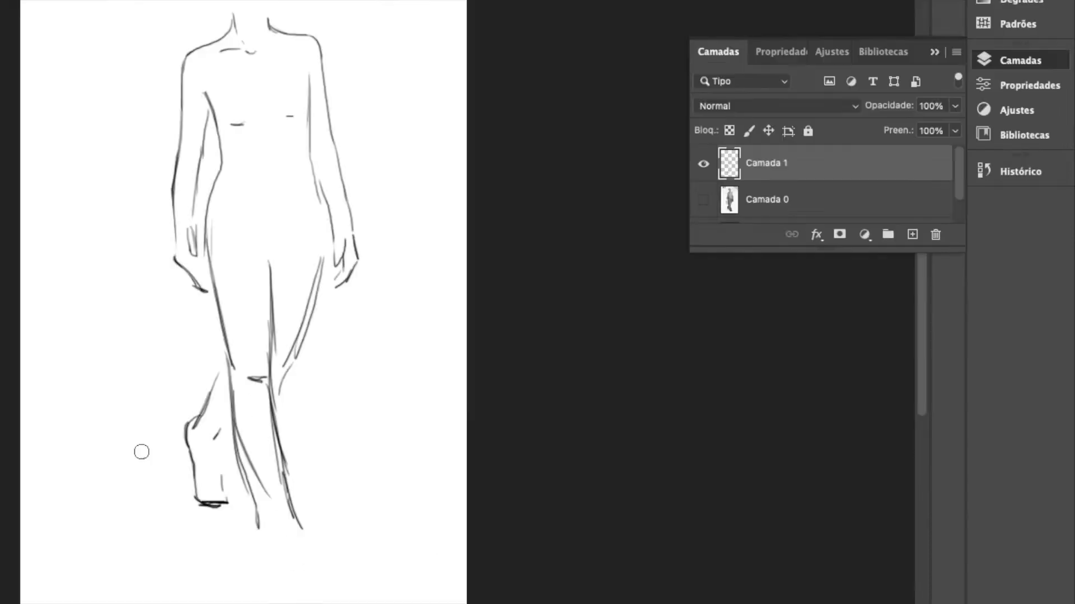
drag(238, 471, 270, 516)
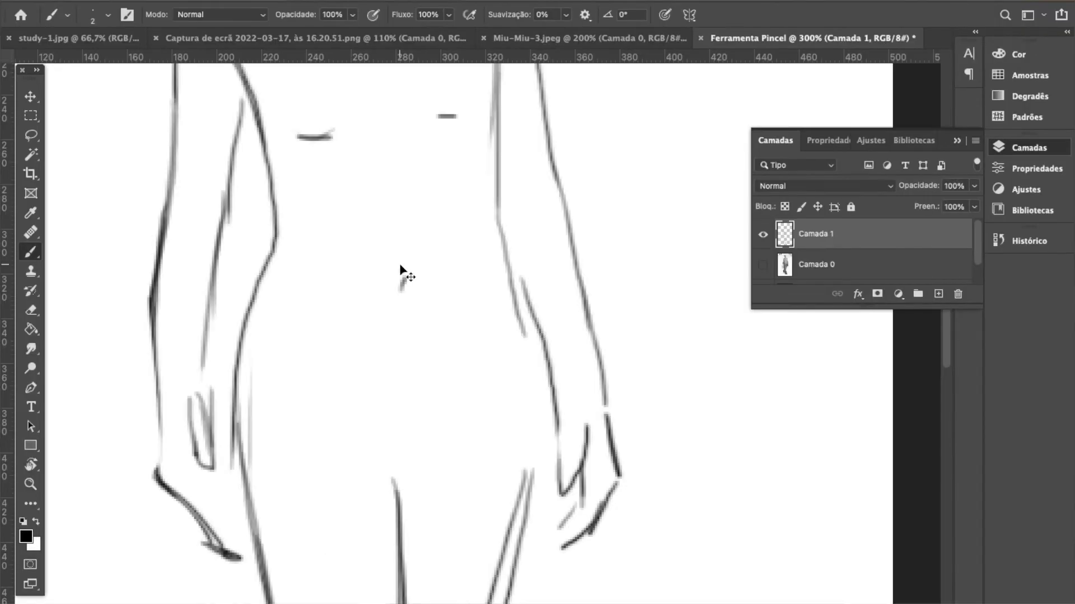
key(super+minus)
key(super+minus)
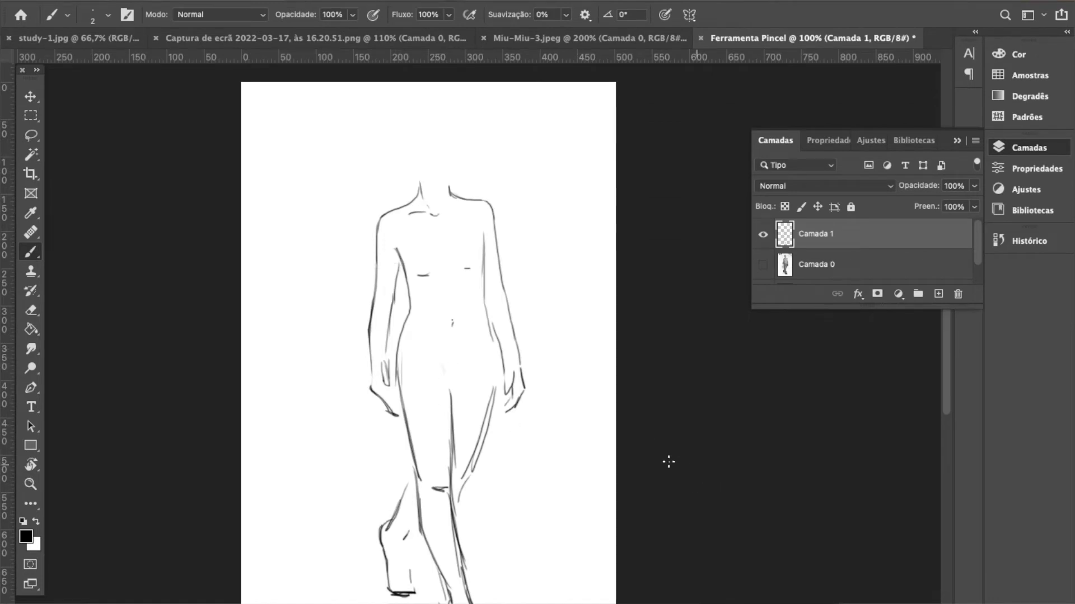
scroll(616, 369, up, 2)
- Lasso and remove the stray marks on the chest
key(l)
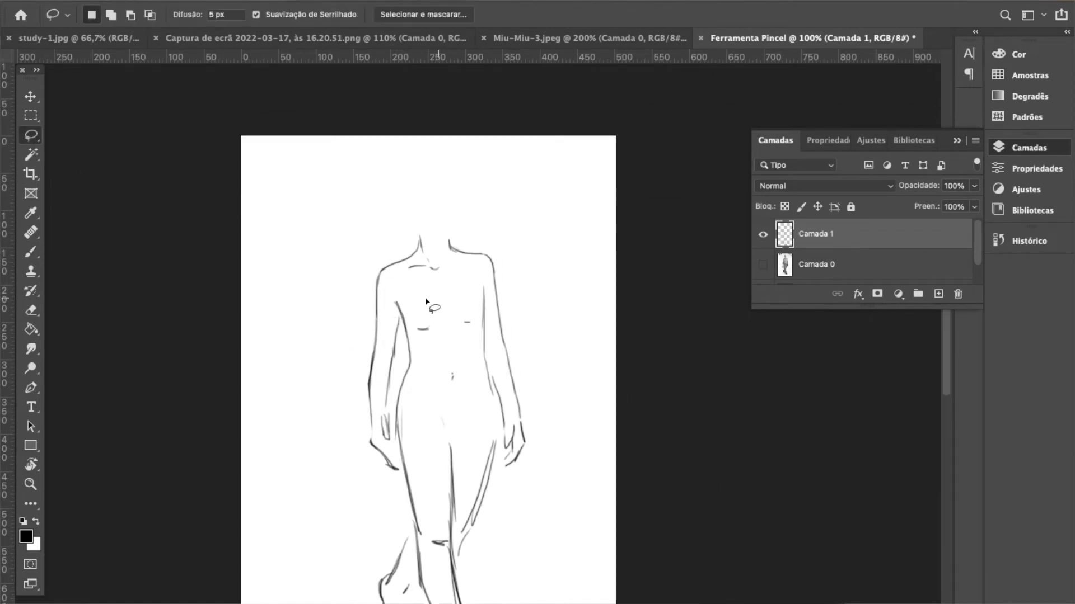
mouse_move(439, 315)
mouse_down()
mouse_move(413, 320)
mouse_move(414, 333)
mouse_move(476, 323)
mouse_up()
click(449, 411)
key(super+plus)
key(super+plus)
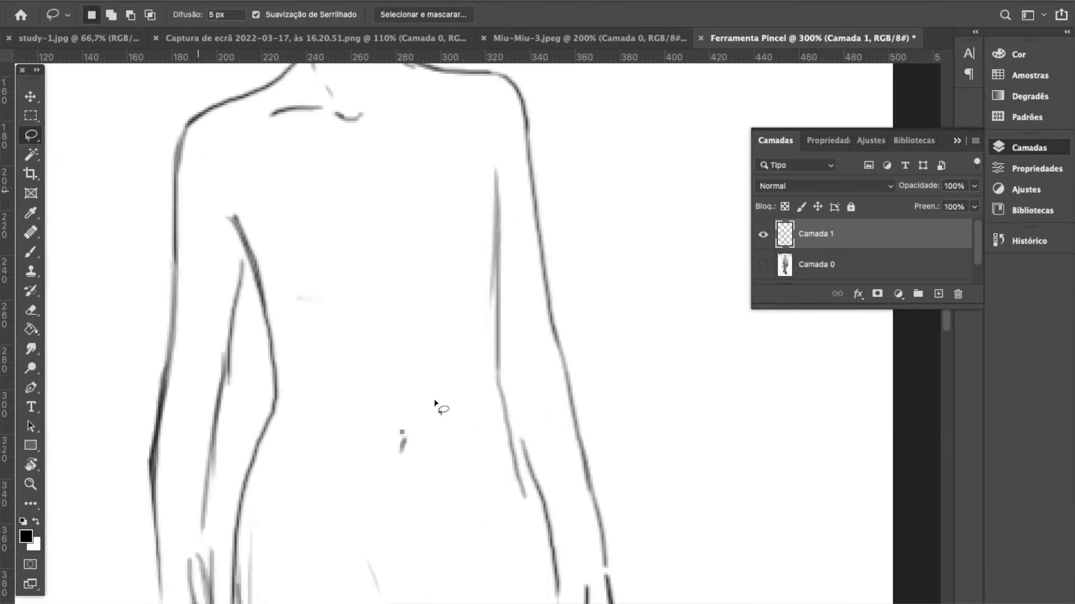
- Redraw the inner arm line and darken and extend the right torso contour
click(31, 252)
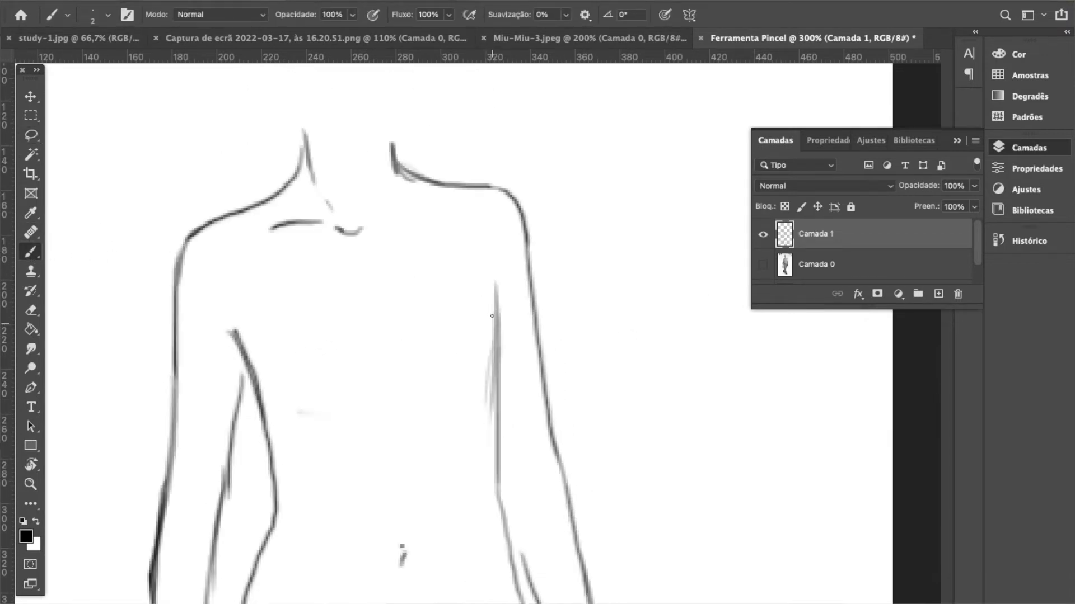
drag(492, 316, 483, 405)
drag(493, 370, 480, 431)
mouse_move(496, 297)
mouse_down()
mouse_move(490, 453)
mouse_move(524, 585)
mouse_up()
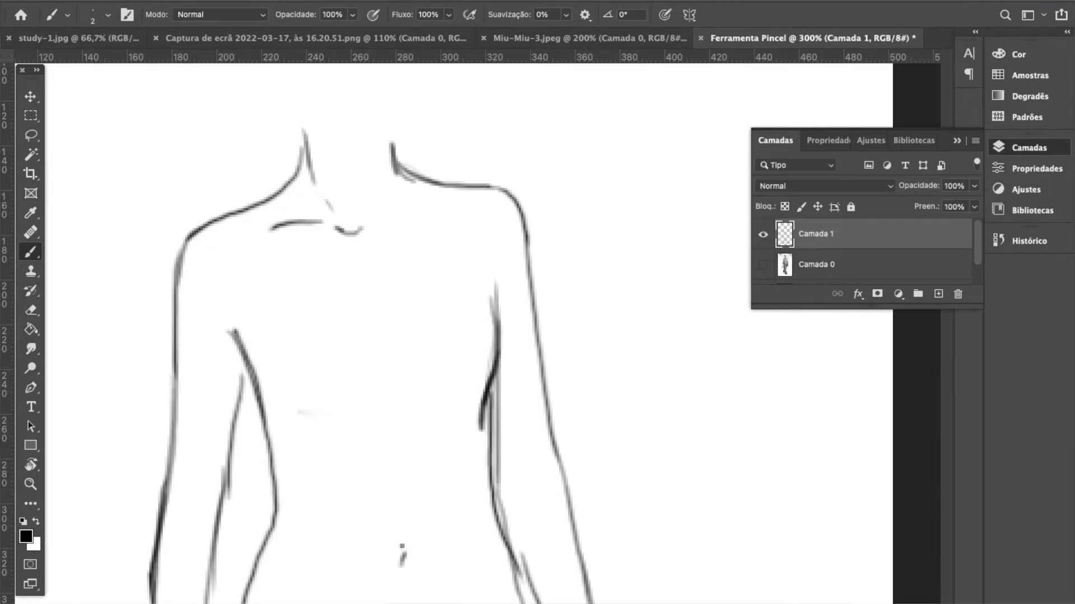
- Flip the canvas horizontally to check the figure's proportions
key(super+1)
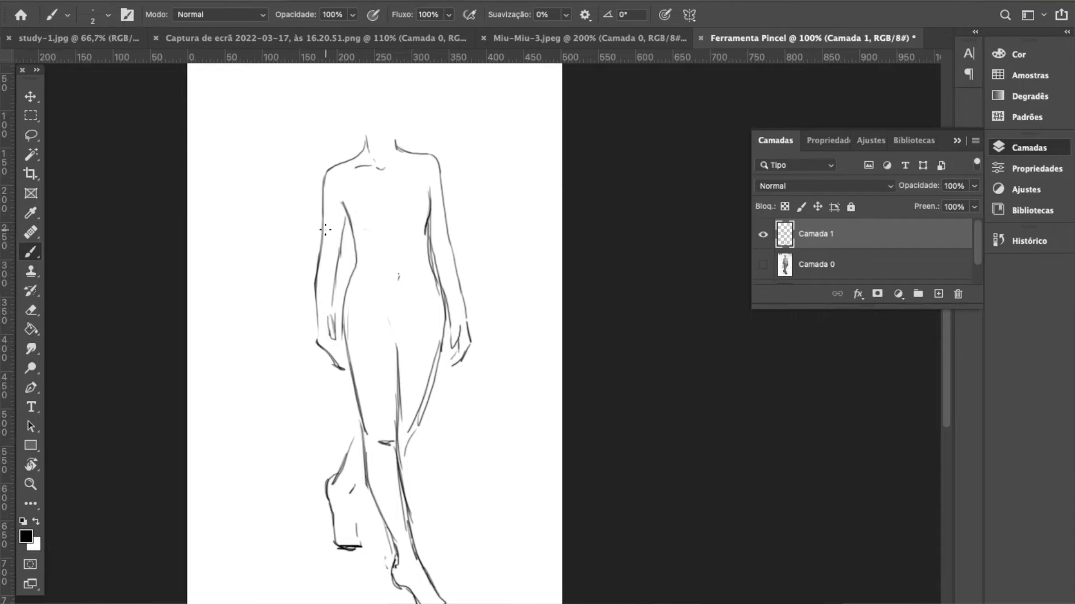
click(30, 96)
click(235, 2)
click(540, 173)
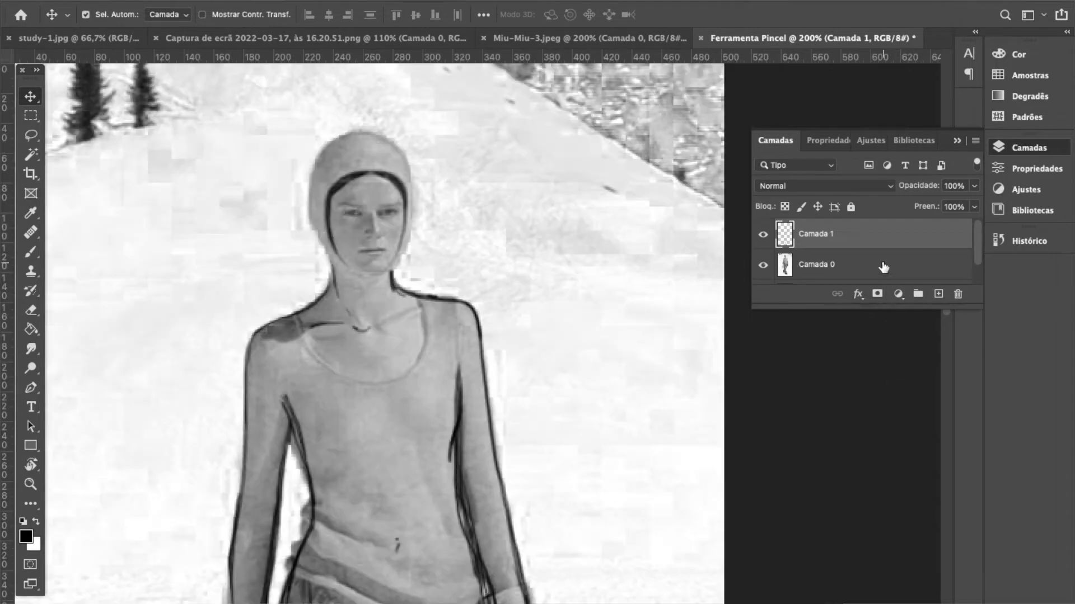
- On Camada 0, select the model's head, invert, and delete everything else
click(883, 268)
key(ctrl+minus)
key(ctrl+minus)
key(ctrl+minus)
scroll(880, 260, down, 1)
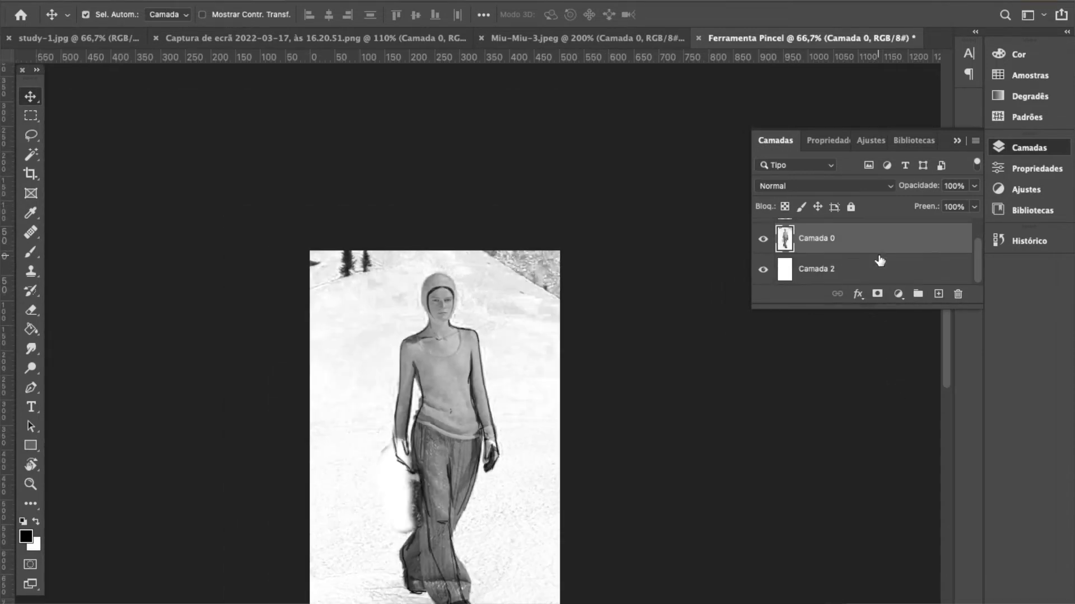
click(32, 134)
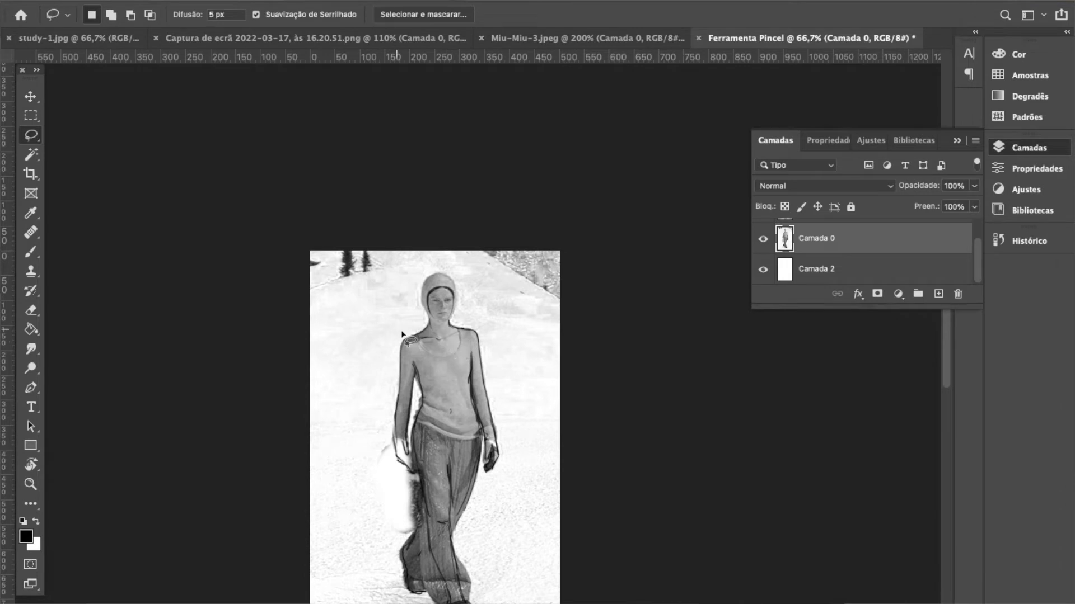
scroll(402, 335, down, 2)
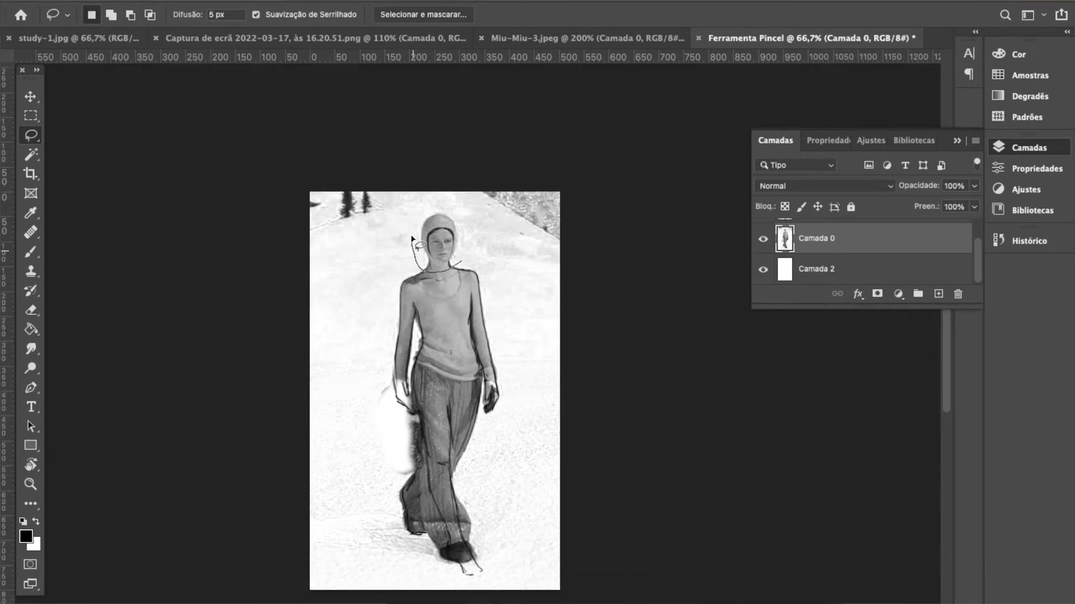
drag(465, 252, 448, 268)
right_click(435, 242)
click(479, 269)
key(Delete)
key(super+d)
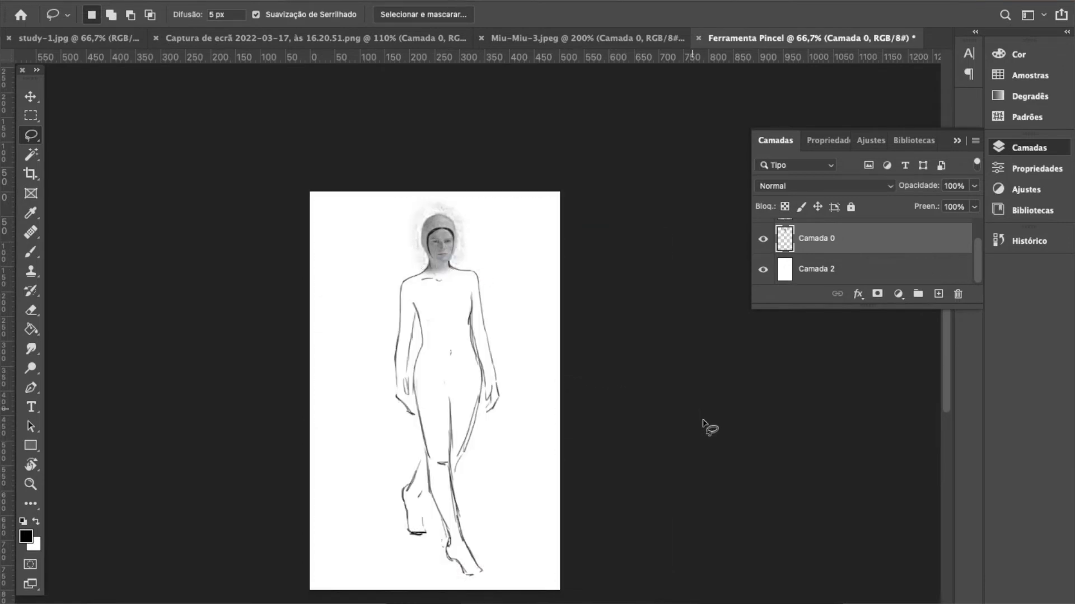
- Lasso the faint halo around the head and delete it
scroll(449, 219, up, 3)
drag(472, 378, 431, 162)
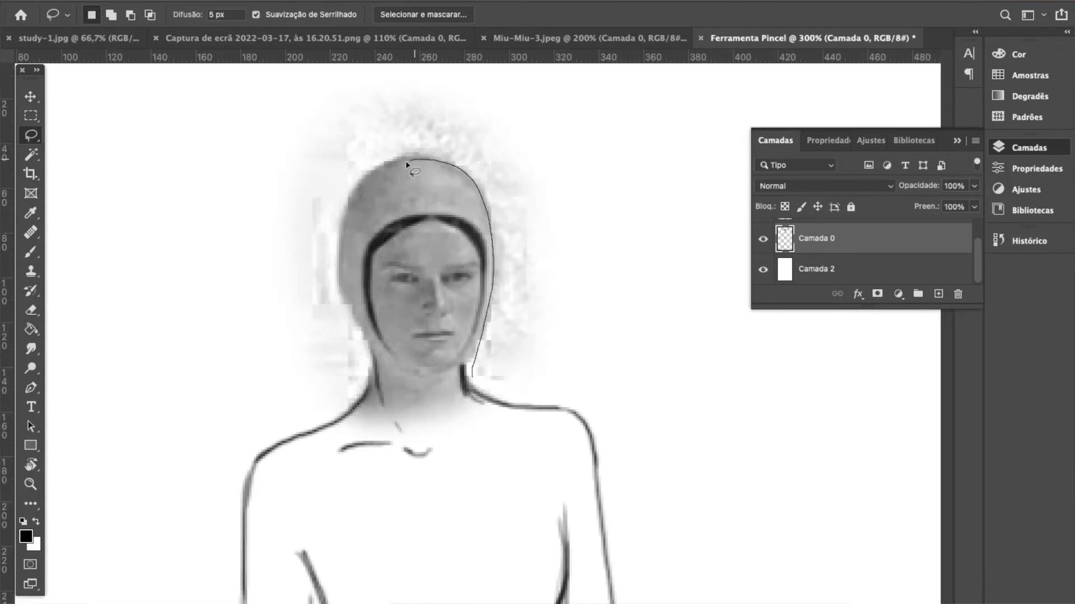
drag(350, 201, 340, 256)
mouse_move(365, 371)
mouse_down()
mouse_move(352, 402)
mouse_move(327, 401)
mouse_move(254, 280)
mouse_move(319, 122)
mouse_move(423, 54)
mouse_move(555, 148)
mouse_move(543, 333)
mouse_up()
key(Delete)
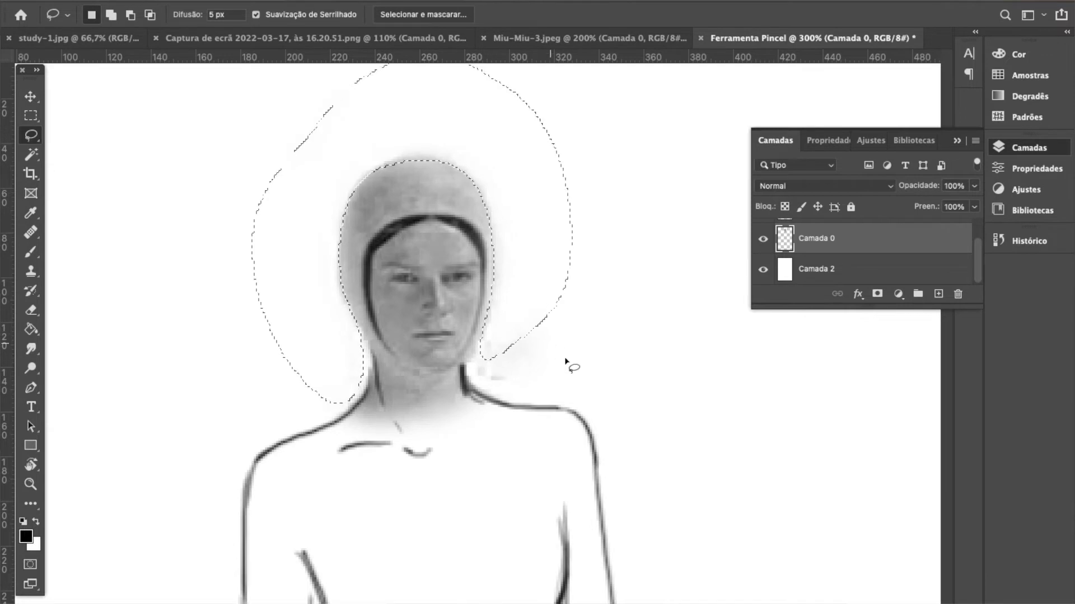
key(ctrl+d)
- Draw a freehand selection loop around the neck area
drag(441, 410, 441, 412)
click(431, 490)
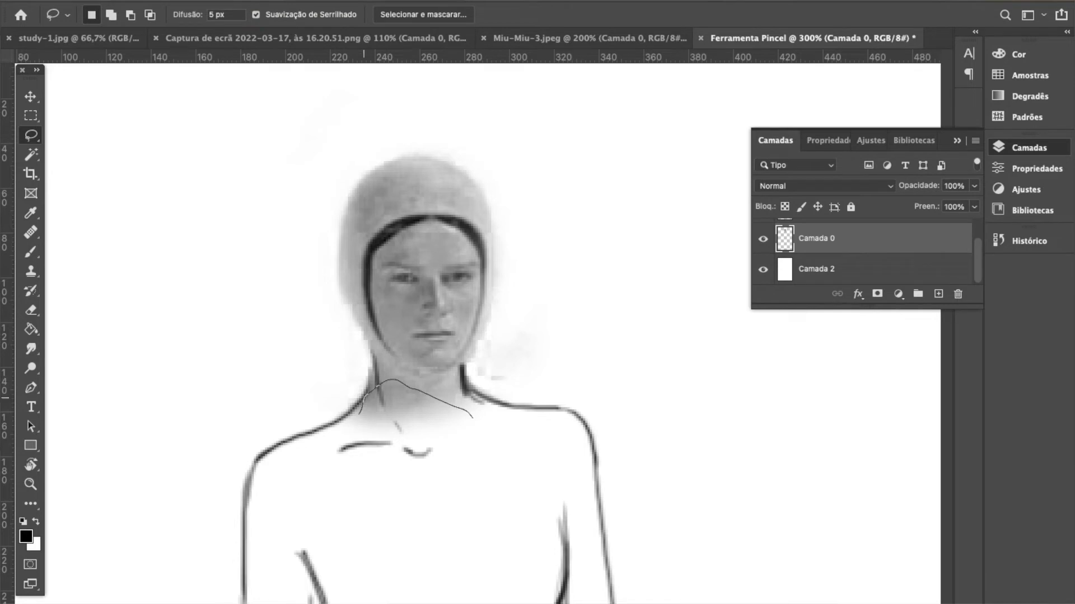
drag(470, 428, 466, 430)
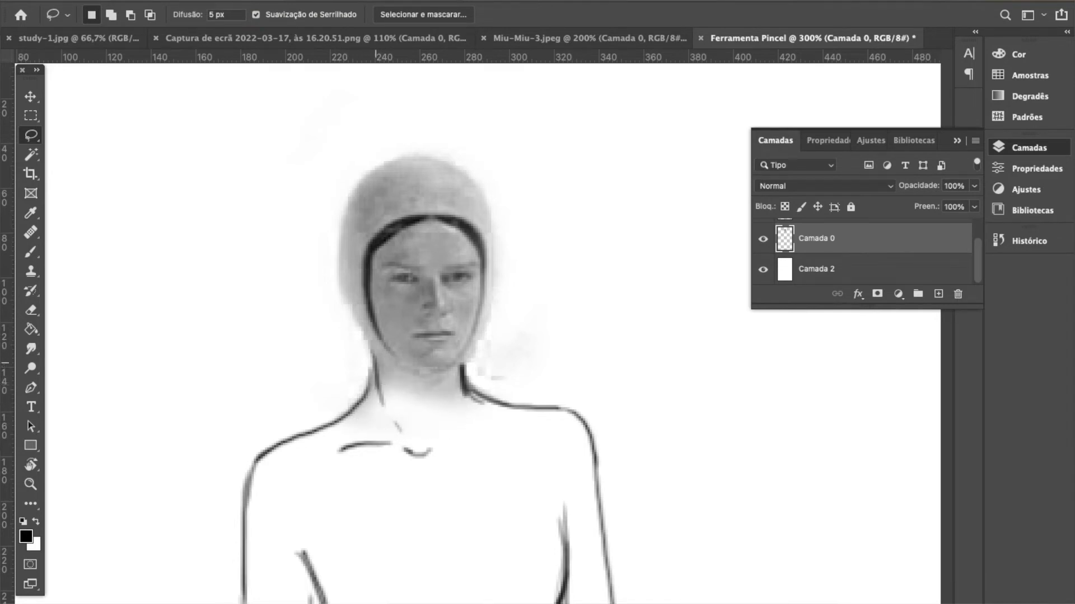
mouse_move(455, 444)
mouse_down()
mouse_move(369, 442)
mouse_move(358, 387)
mouse_up()
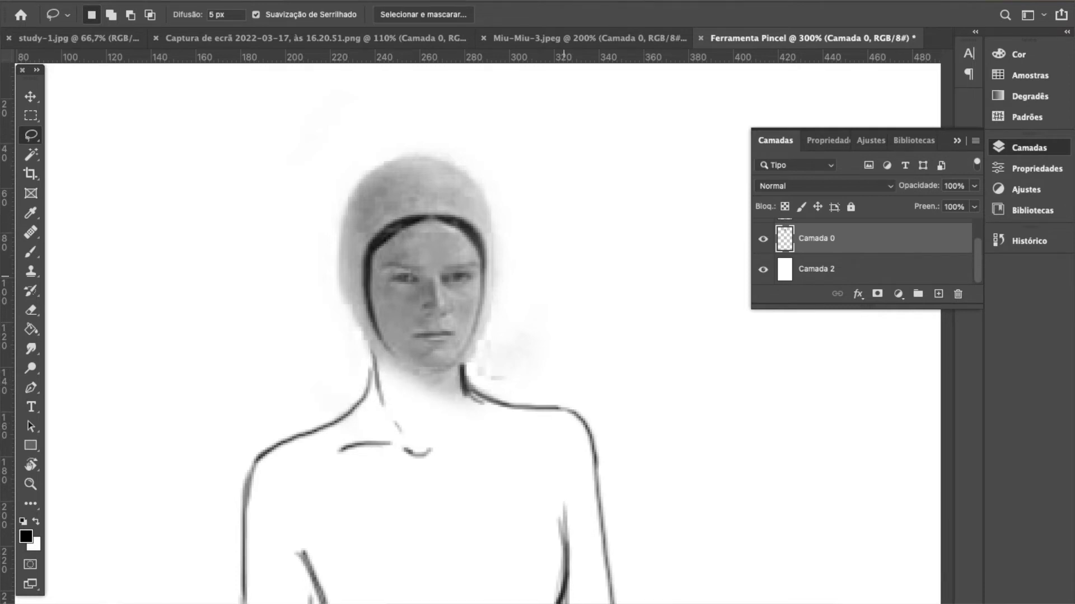
- Add a new layer and brush the top edge of the cap
key(b)
key(ctrl+shift+alt+n)
drag(429, 210, 413, 173)
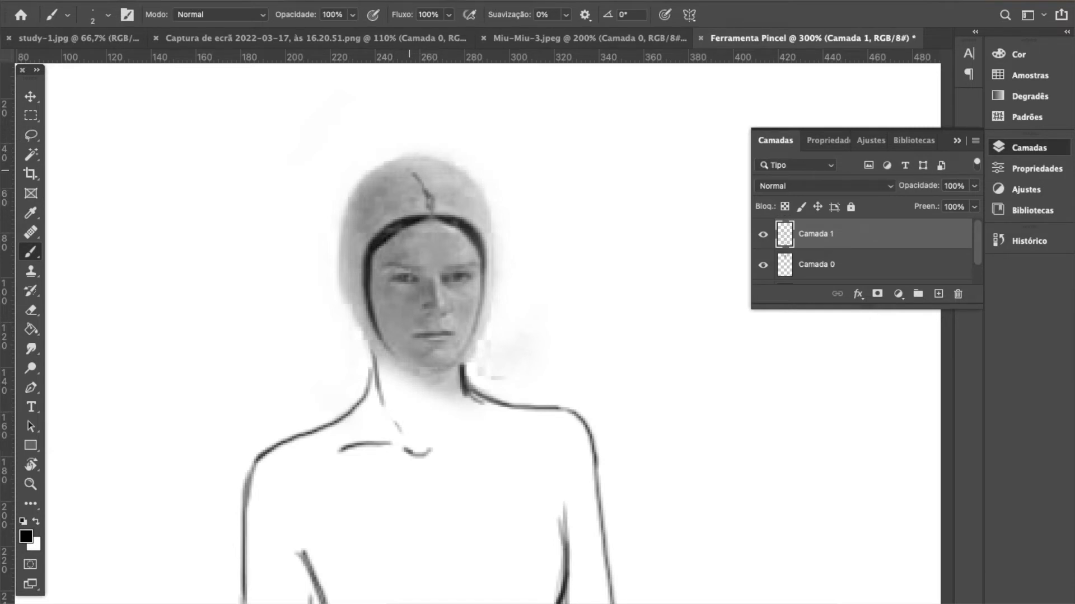
- Ink the cap's left and upper-right edges and the model's right ear
mouse_move(389, 170)
mouse_down()
mouse_move(344, 216)
mouse_move(342, 249)
mouse_up()
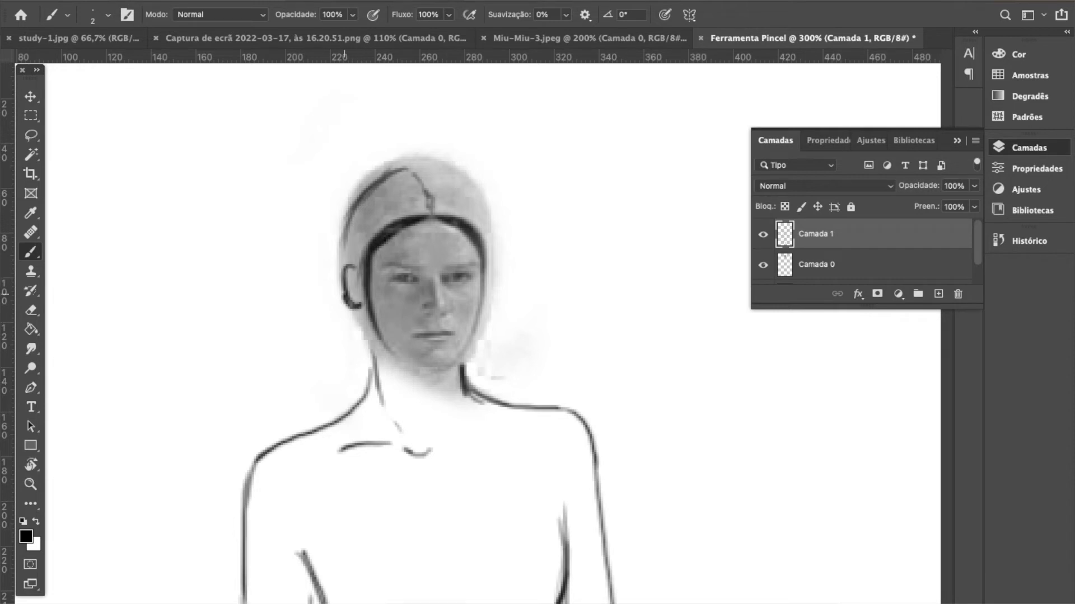
drag(491, 258, 494, 295)
drag(417, 163, 487, 223)
key(ctrl+plus)
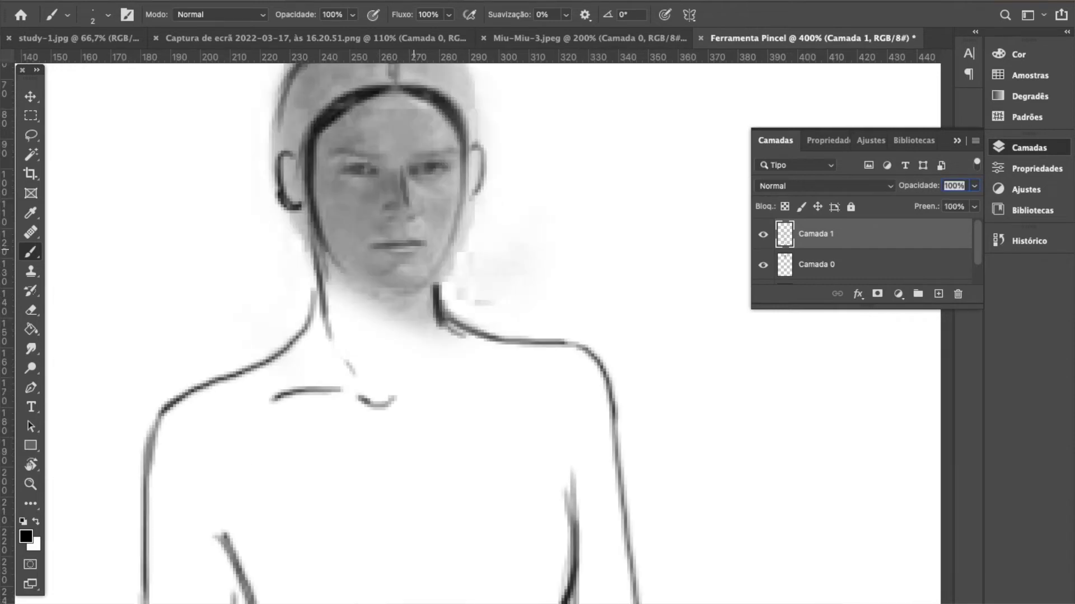
- Undo the nose-bridge stroke and step back one more brushstroke in History
key(ctrl+z)
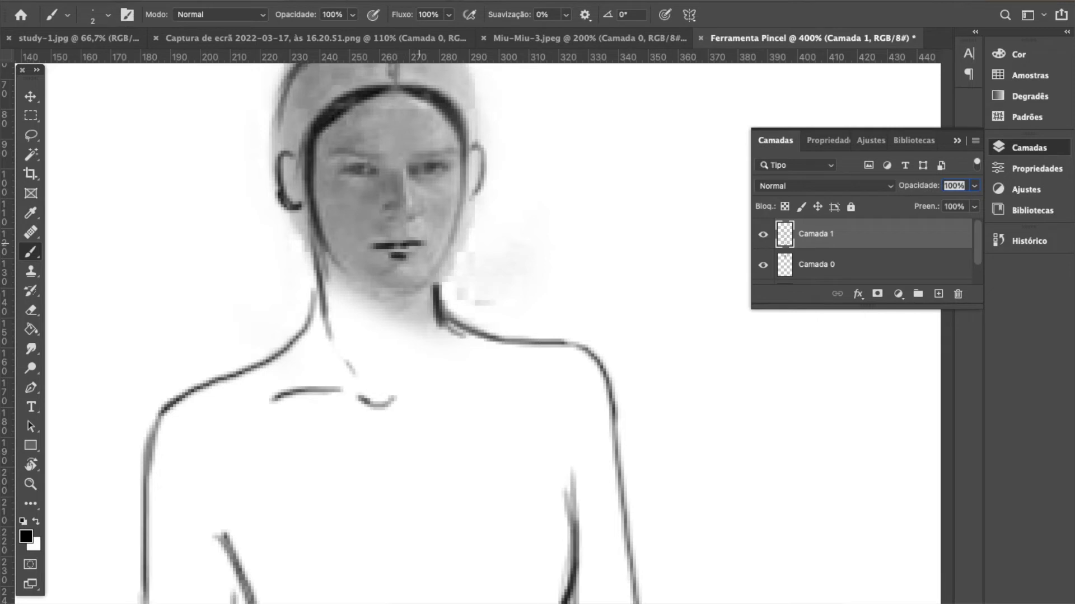
click(1029, 241)
key(ctrl+z)
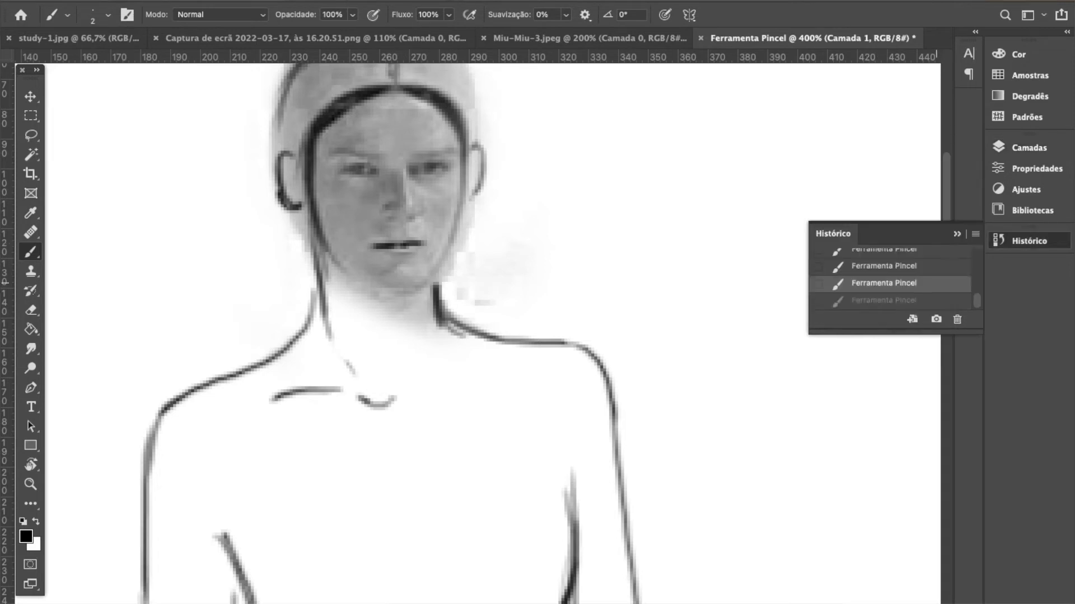
key(super+w)
key(Escape)
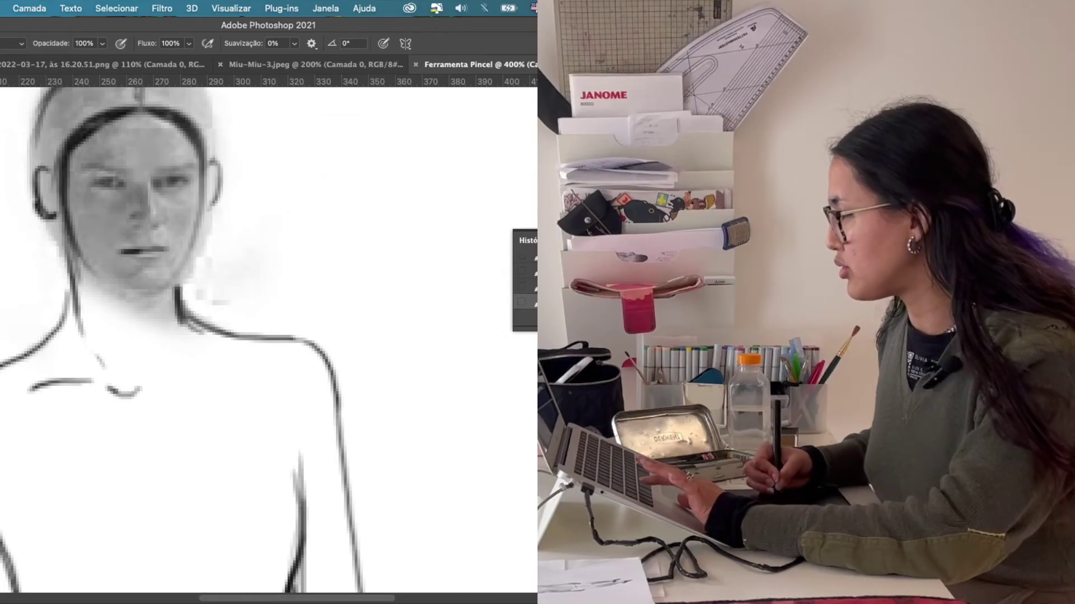
- Dismiss the save prompt, restore the Layers panel, zoom out to the upper body, and add empty layer Camada 3
key(super+w)
key(Escape)
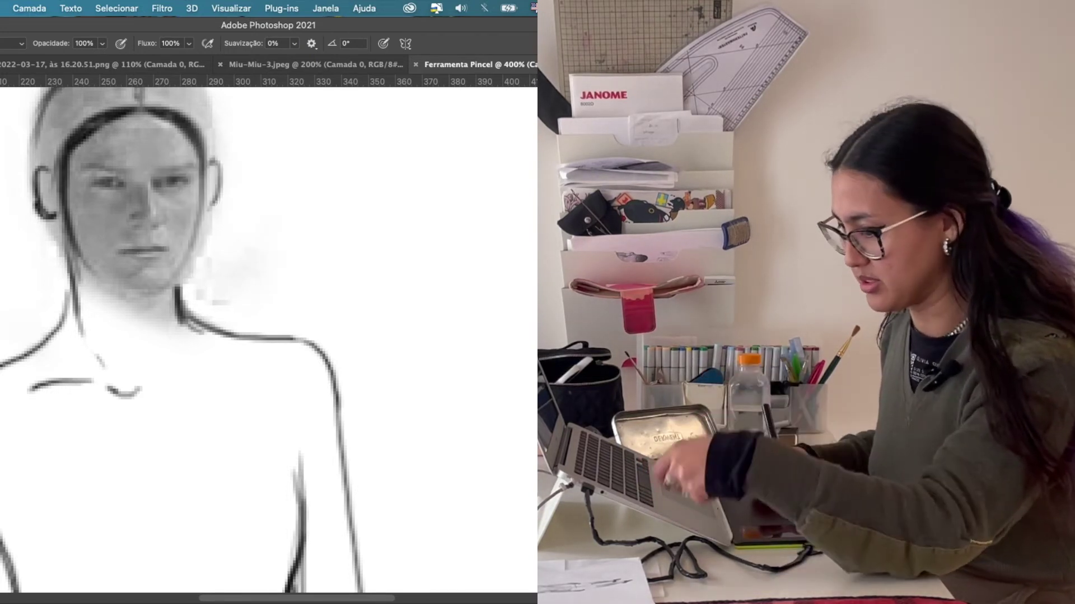
key(F7)
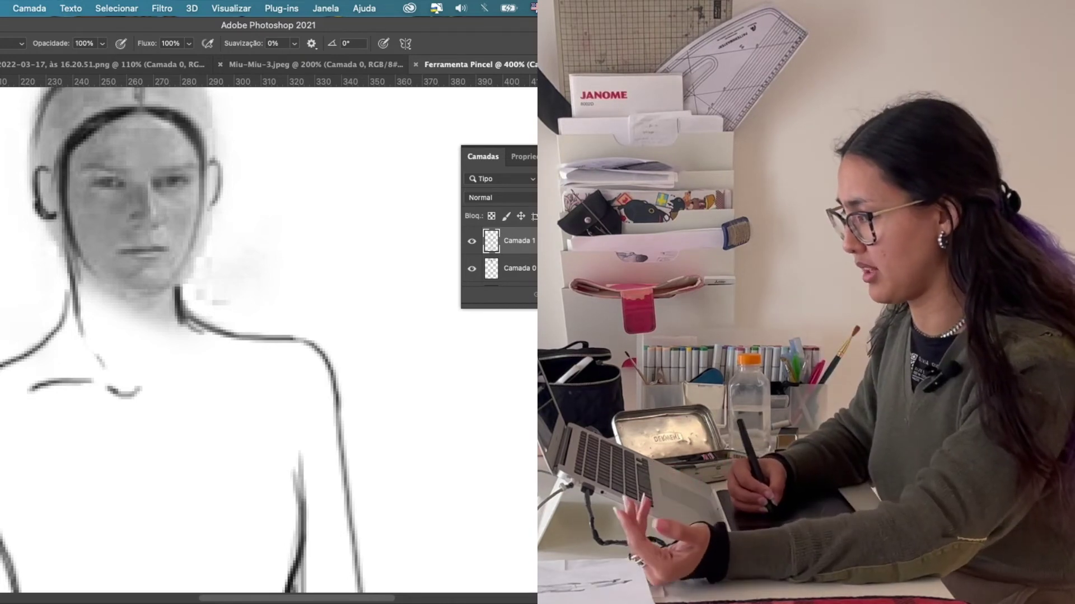
scroll(269, 336, up, 3)
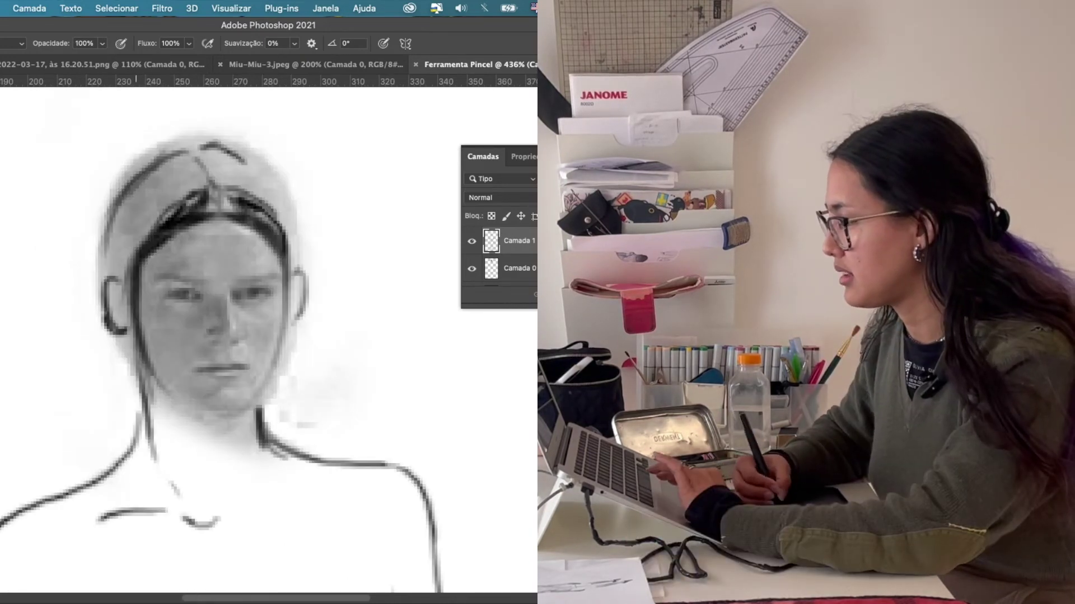
key(super+minus)
key(super+minus)
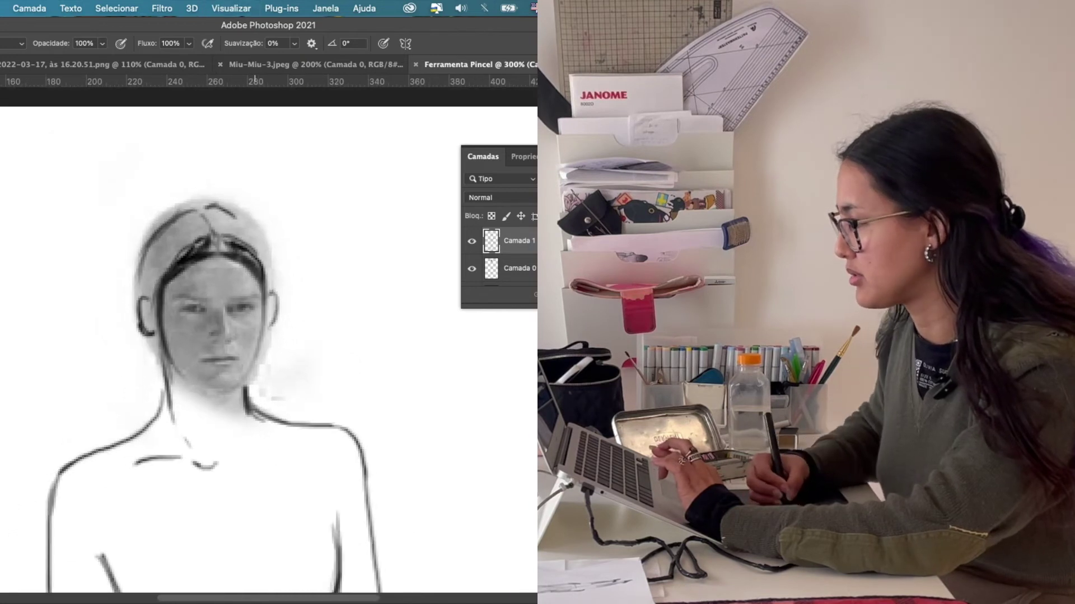
scroll(269, 336, down, 2)
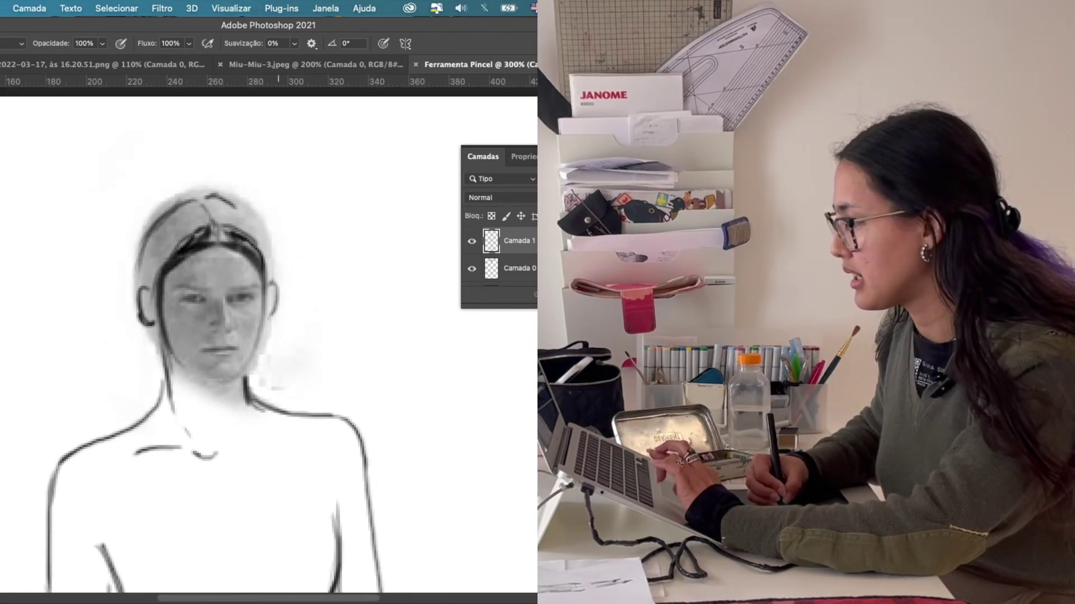
key(super+alt+shift+n)
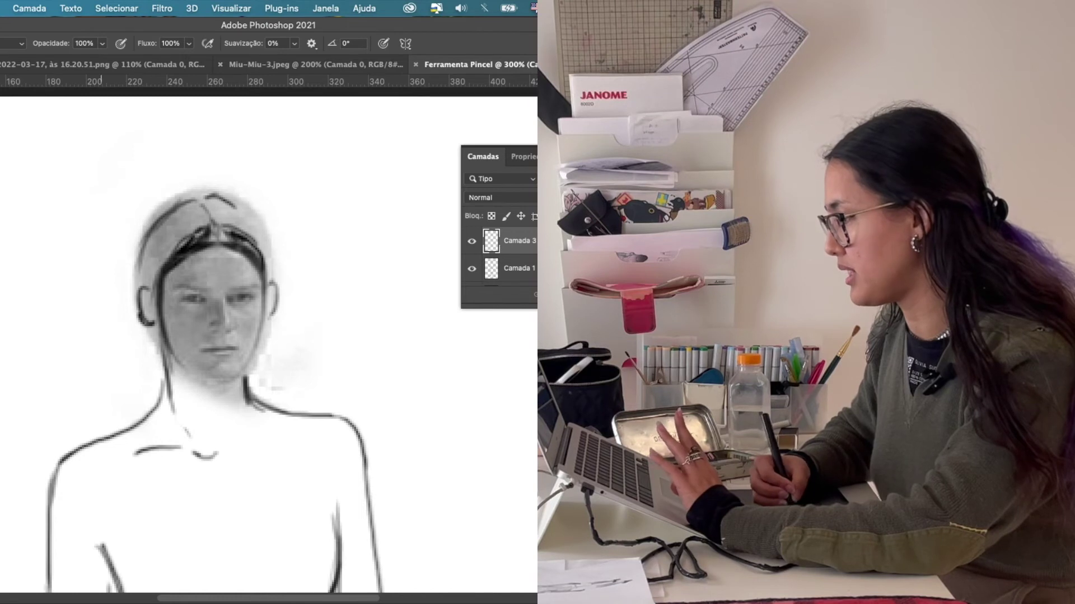
- Sketch loose hair strands sweeping down-left from the cap, undoing the last unwanted strands
drag(131, 257, 94, 302)
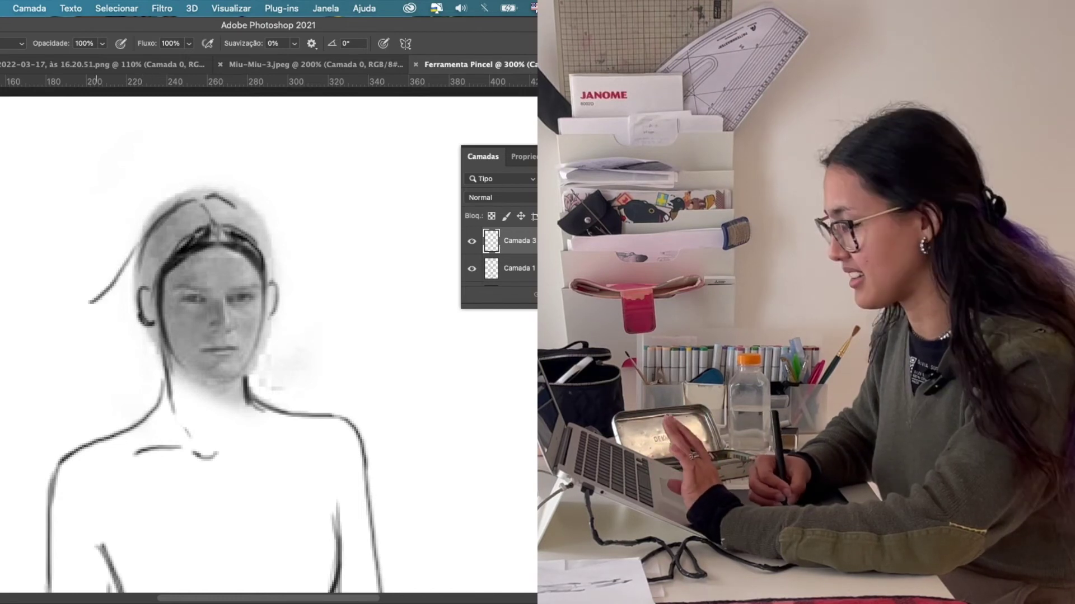
drag(138, 242, 45, 362)
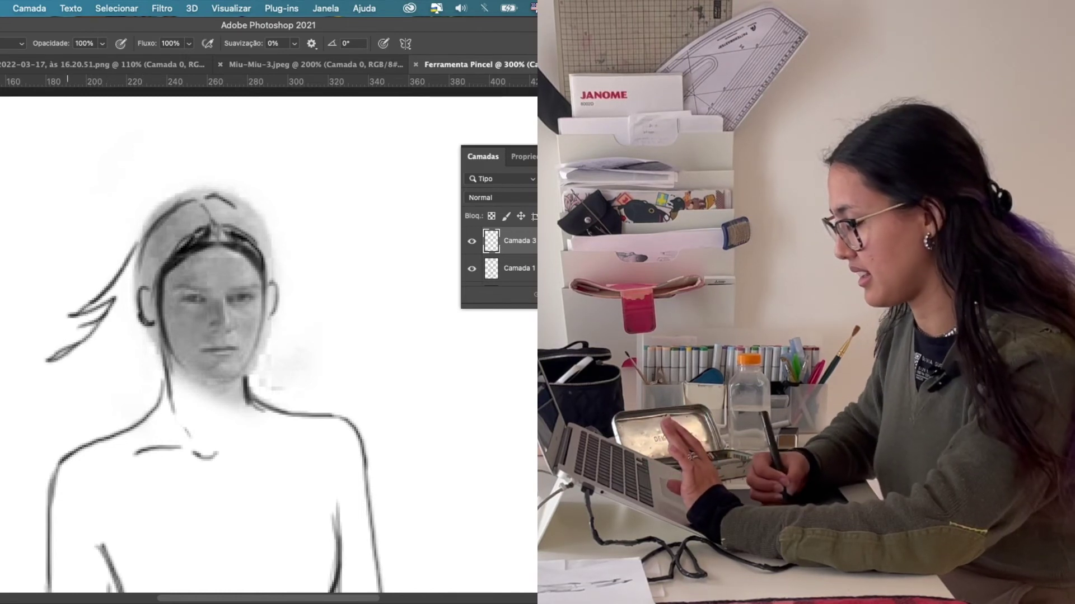
drag(122, 271, 0, 396)
mouse_move(60, 373)
mouse_down()
mouse_move(19, 411)
mouse_move(49, 402)
mouse_move(38, 440)
mouse_up()
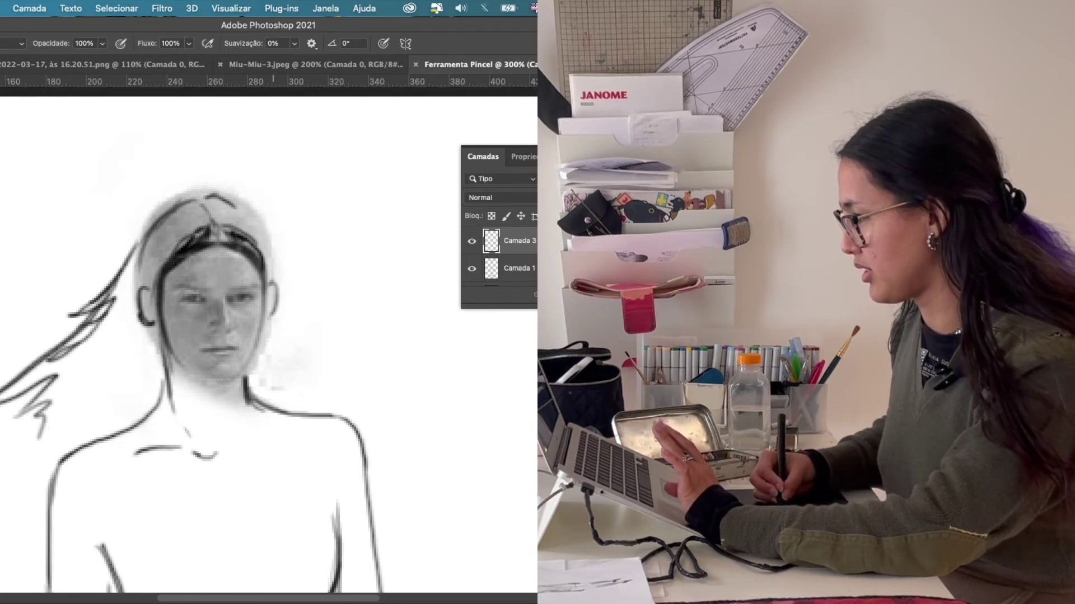
drag(267, 224, 281, 374)
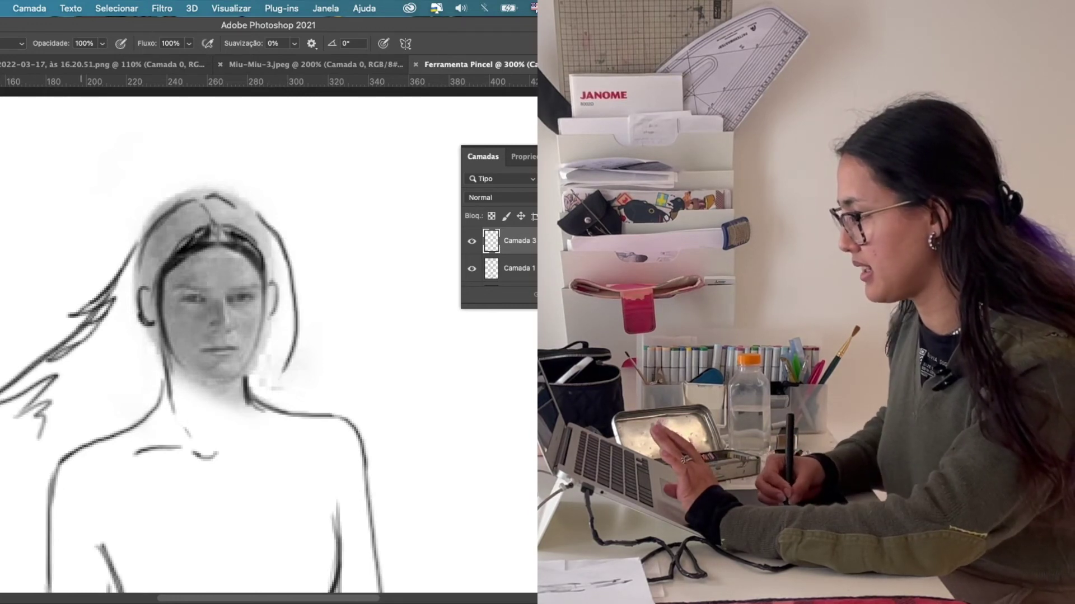
drag(112, 268, 33, 364)
drag(120, 284, 3, 400)
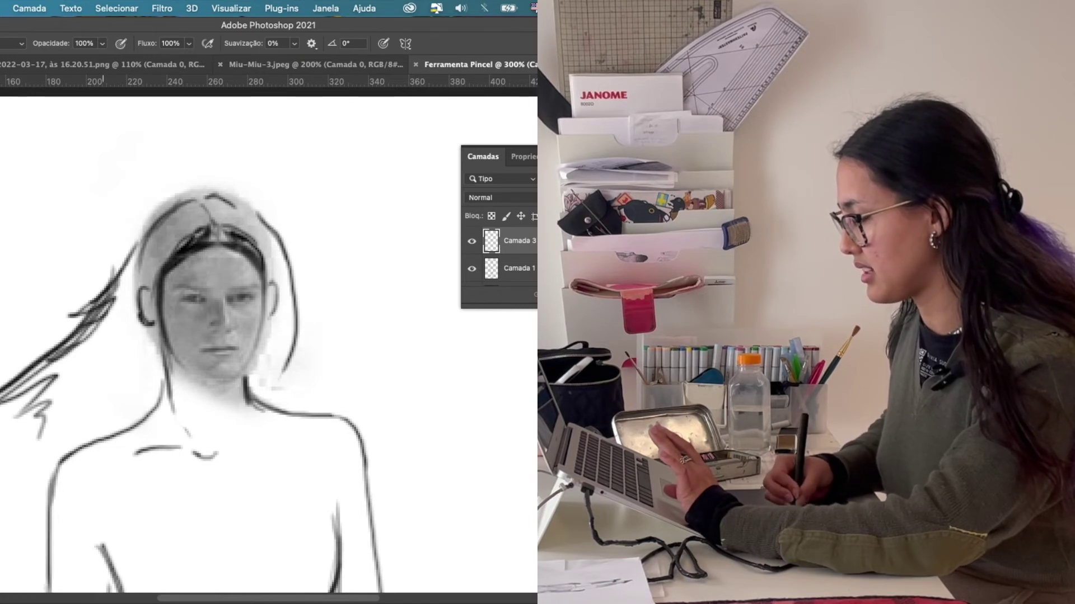
drag(109, 299, 69, 361)
drag(75, 356, 3, 420)
drag(89, 338, 44, 397)
drag(89, 381, 63, 404)
key(super+z)
key(super+z)
key(super+z)
key(super+z)
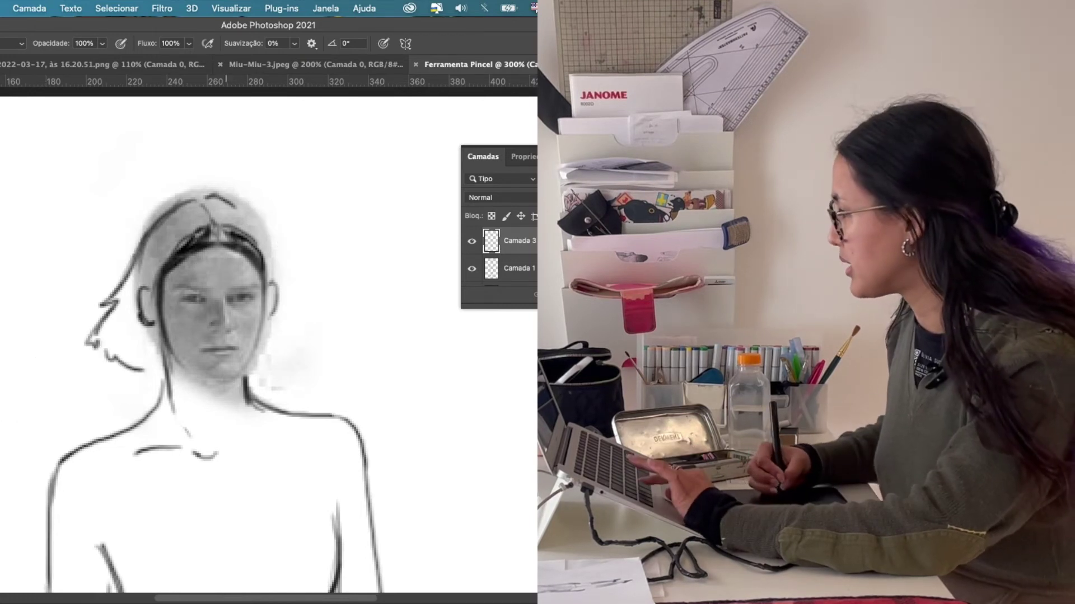
- Draw hair arching past the right ear and beside the face, thickening the right hair line
mouse_move(219, 193)
mouse_down()
mouse_move(284, 261)
mouse_move(291, 310)
mouse_up()
drag(264, 227, 281, 287)
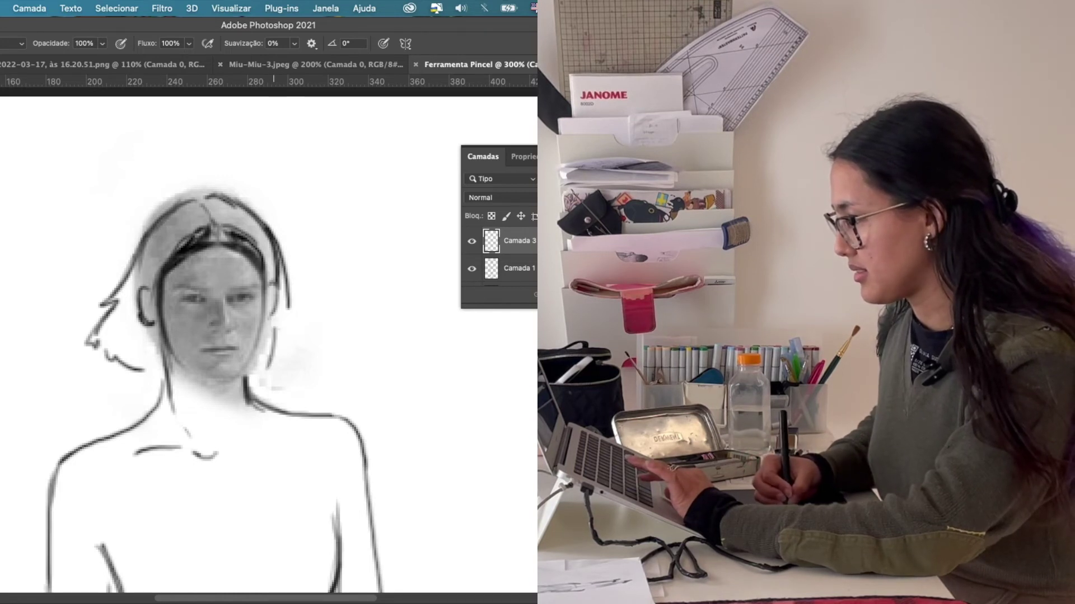
drag(150, 275, 182, 410)
mouse_move(262, 278)
mouse_down()
mouse_move(258, 367)
mouse_move(273, 330)
mouse_up()
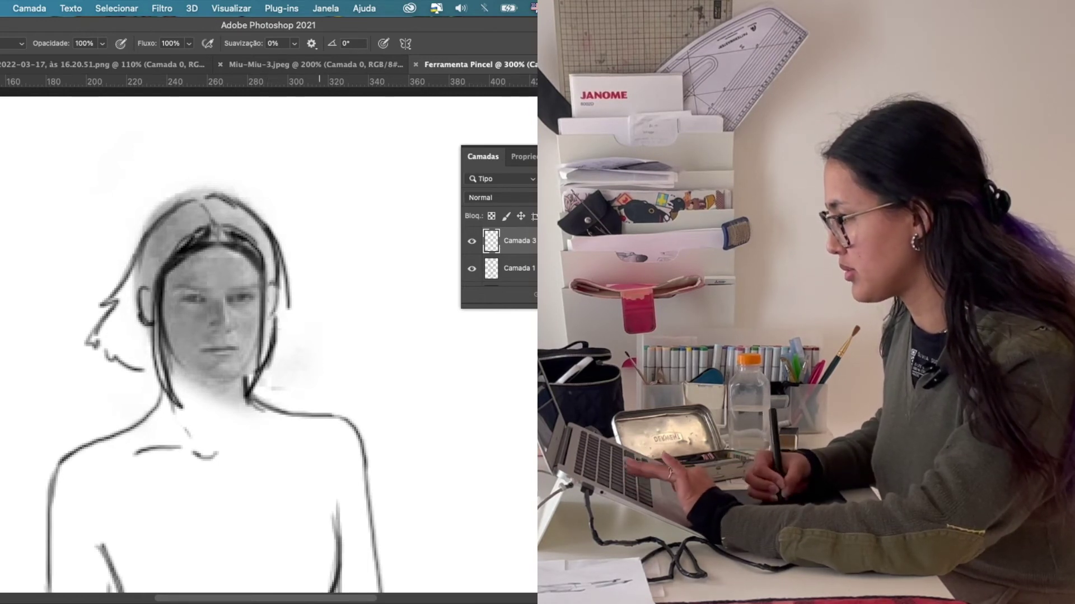
drag(263, 241, 272, 342)
drag(268, 269, 270, 358)
drag(274, 302, 259, 389)
drag(283, 342, 257, 384)
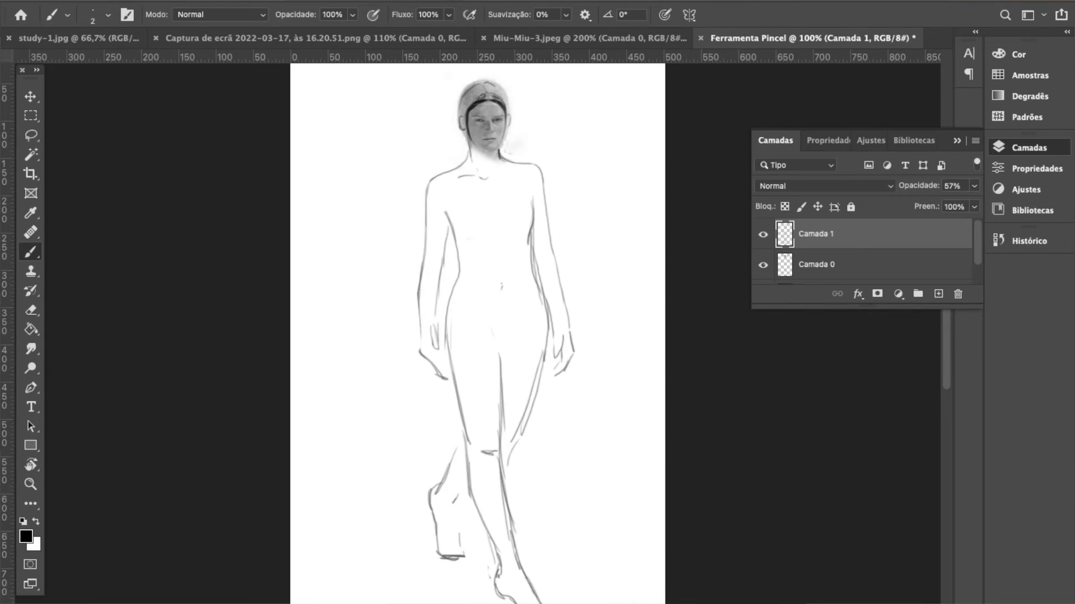
- Lower Camada 1's opacity from 57% to 34% with the Opacity slider
click(974, 186)
drag(943, 204, 927, 205)
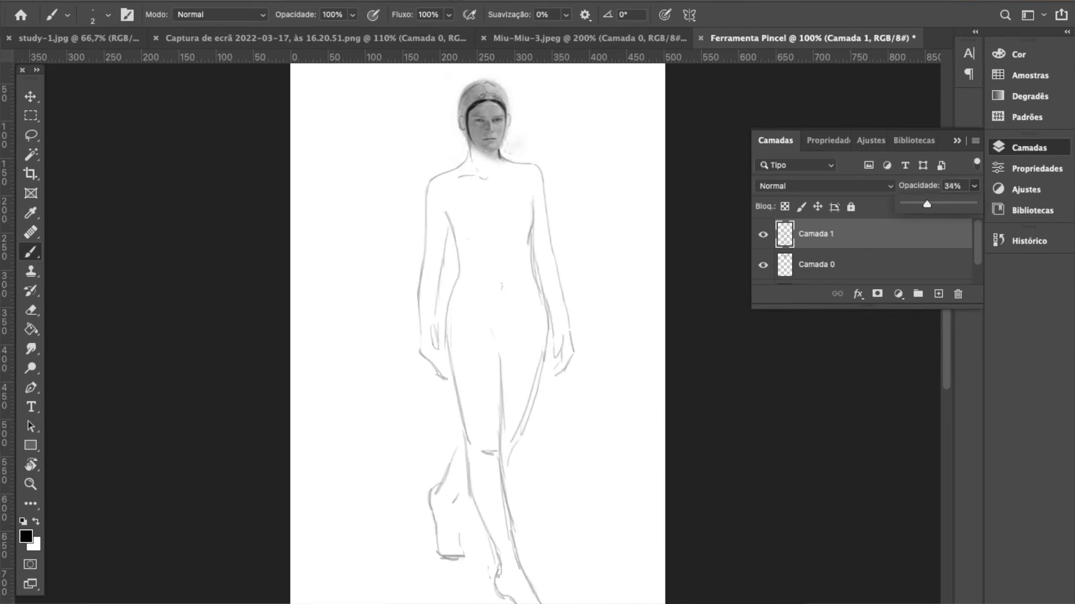